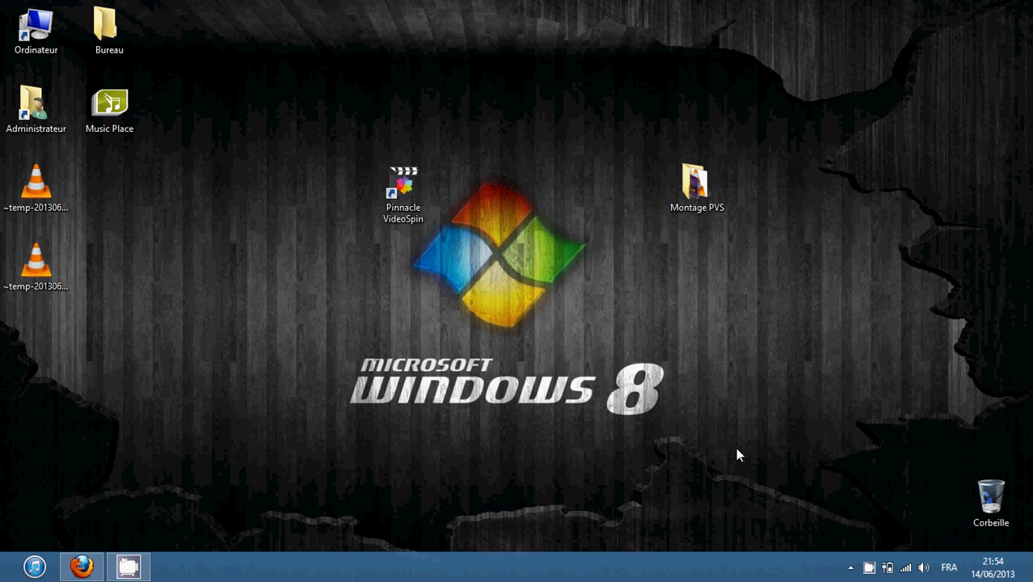
drag(443, 148, 361, 232)
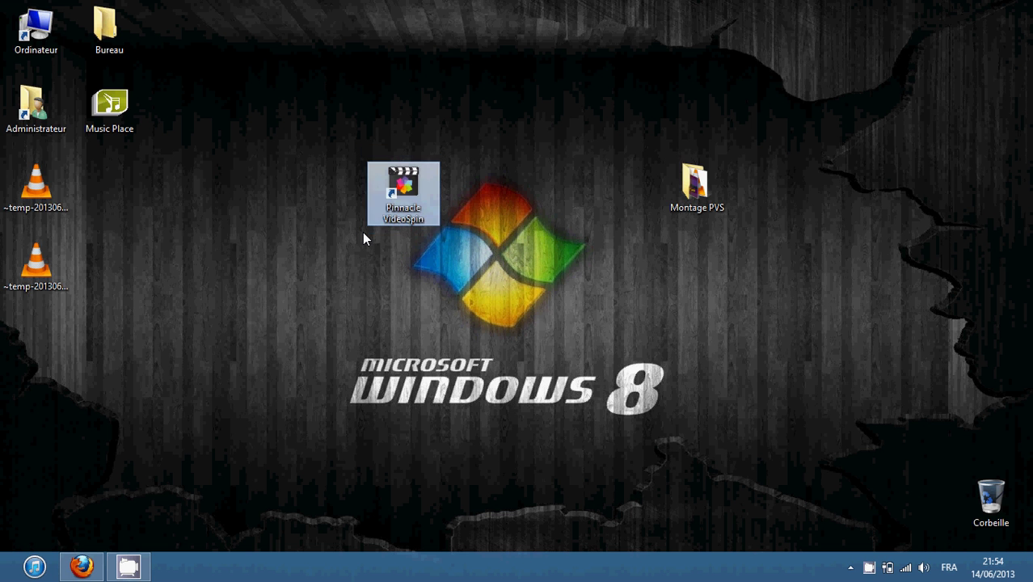
click(462, 148)
drag(459, 145, 348, 246)
drag(403, 192, 456, 154)
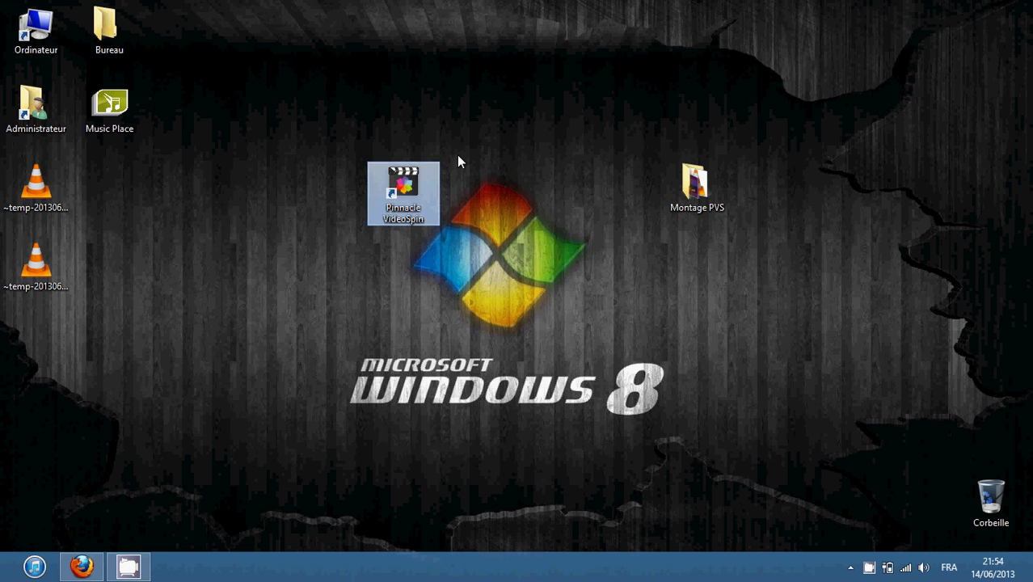
click(498, 145)
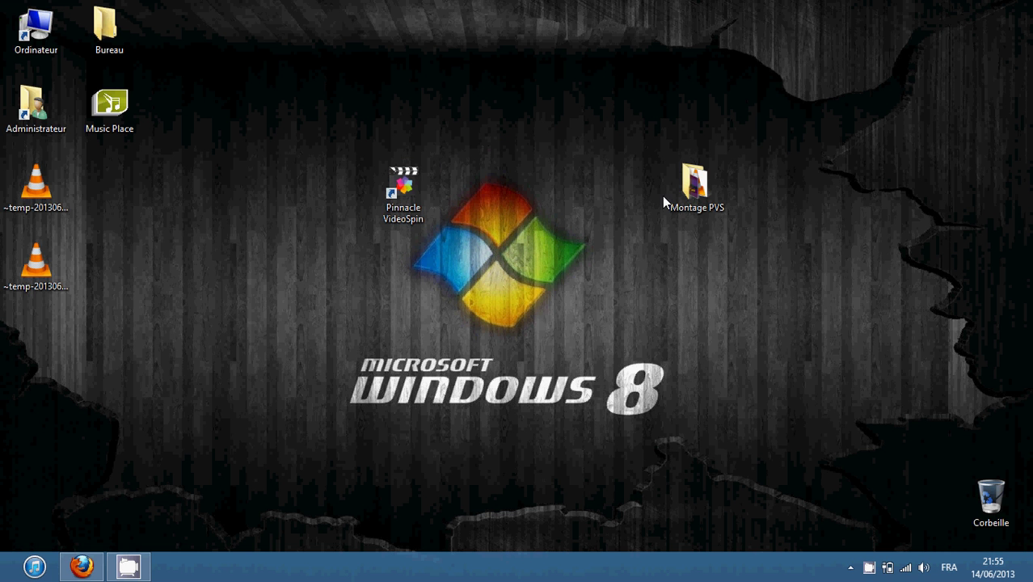
- Open the Montage PVS folder on the desktop to review its media files, and close it
double_click(703, 186)
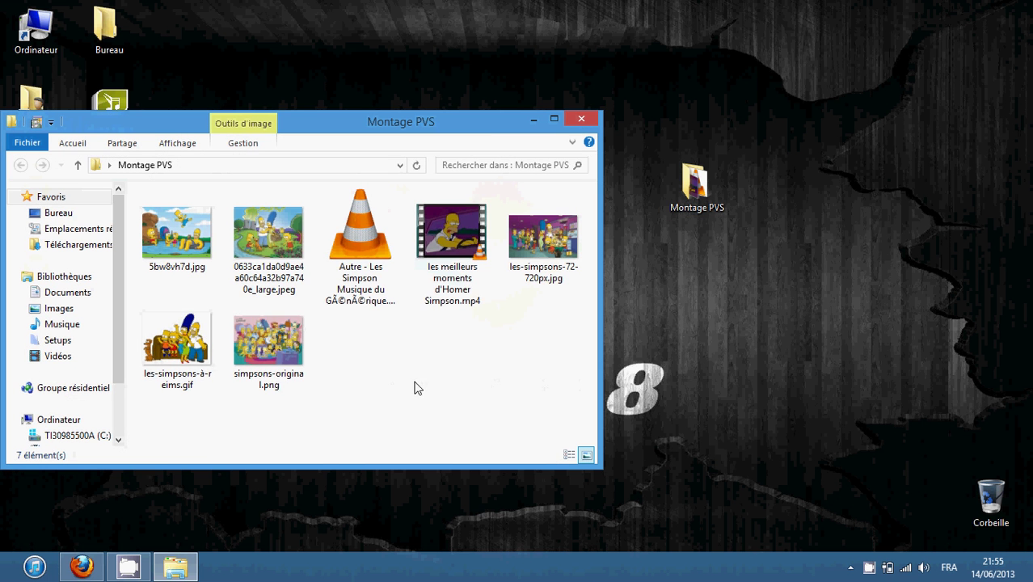
drag(162, 402, 563, 234)
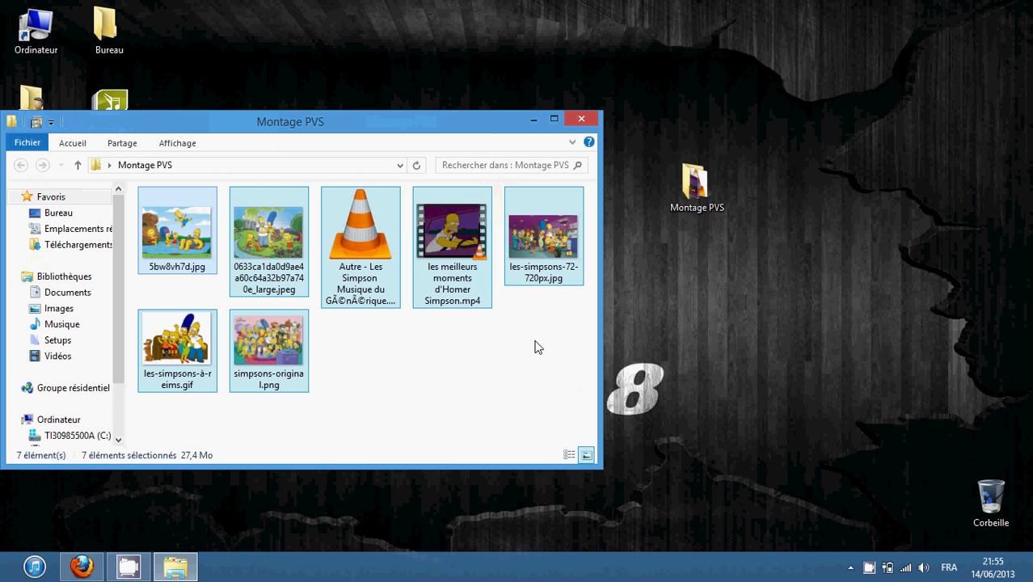
click(537, 347)
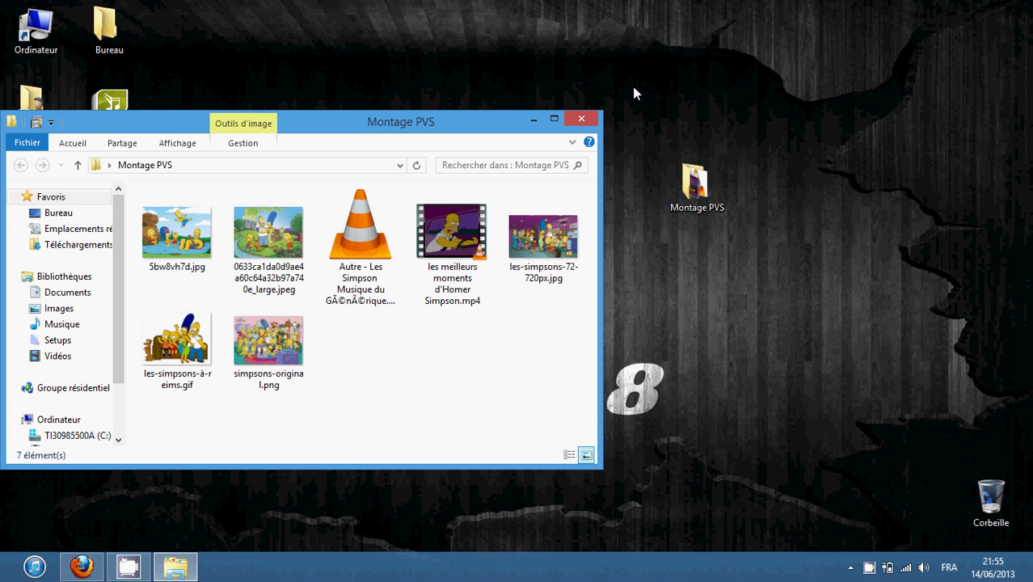
click(589, 123)
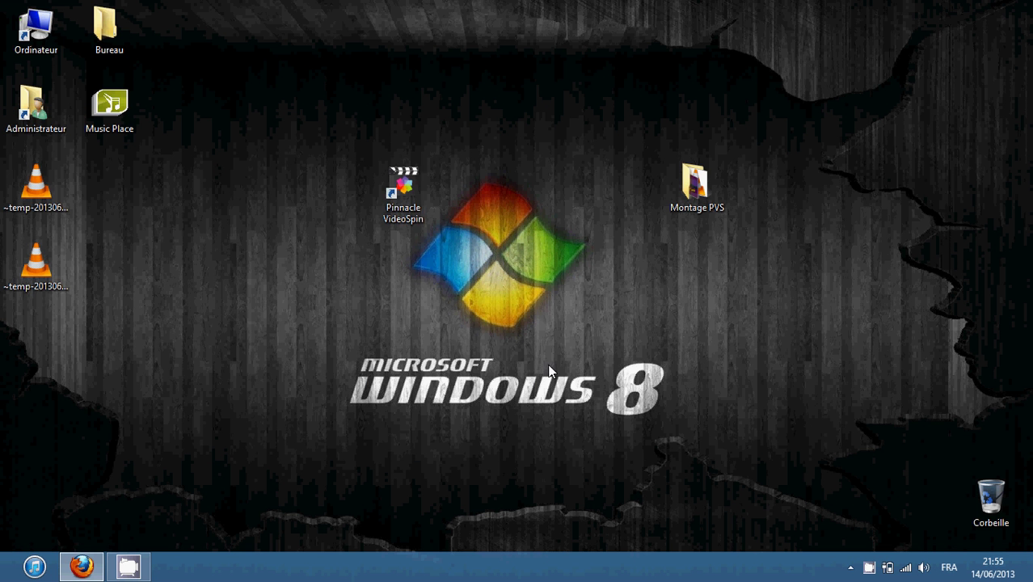
- Launch Pinnacle VideoSpin from the desktop and decline to continue running scripts in the script error dialog
click(410, 209)
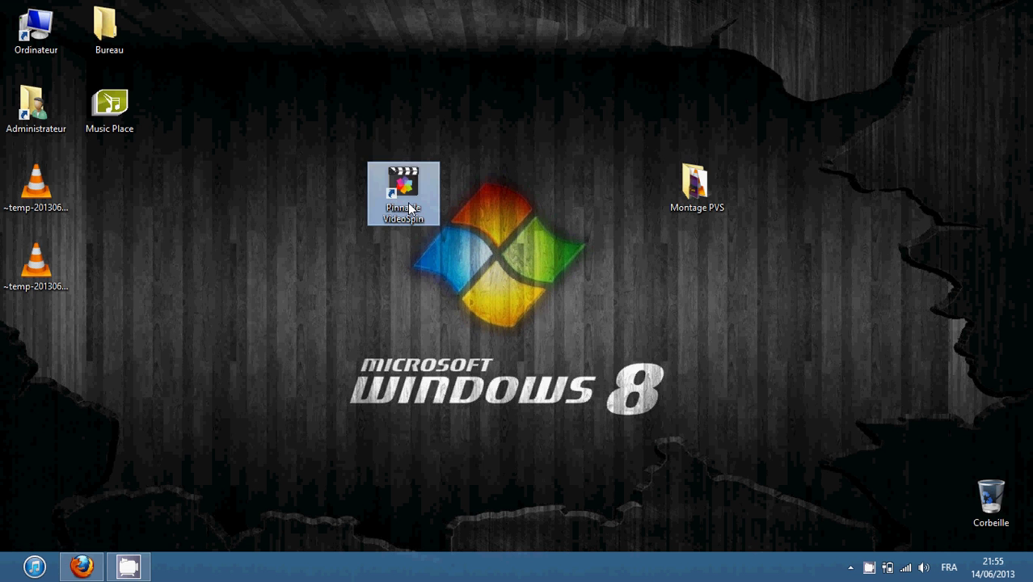
double_click(410, 208)
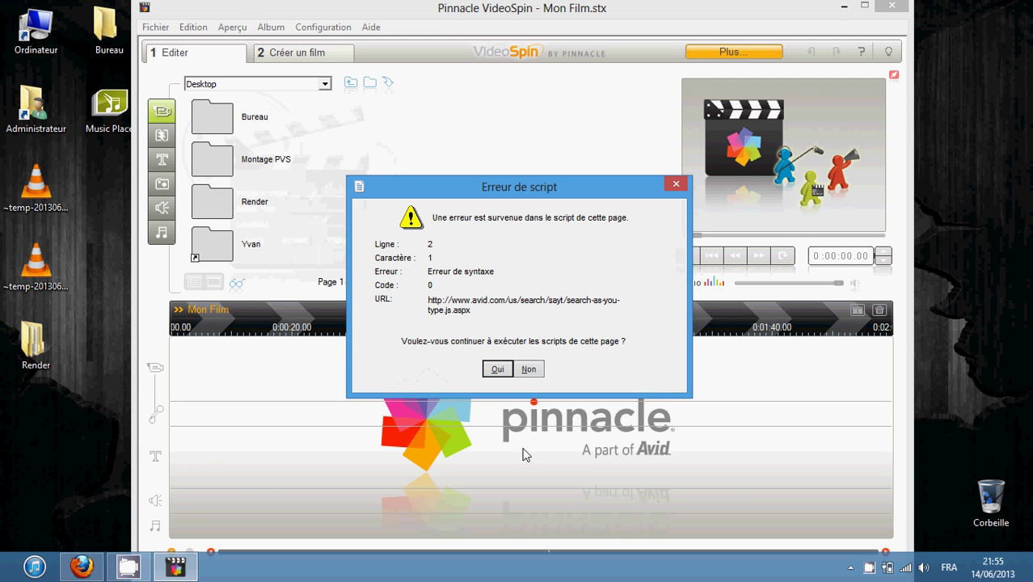
click(527, 371)
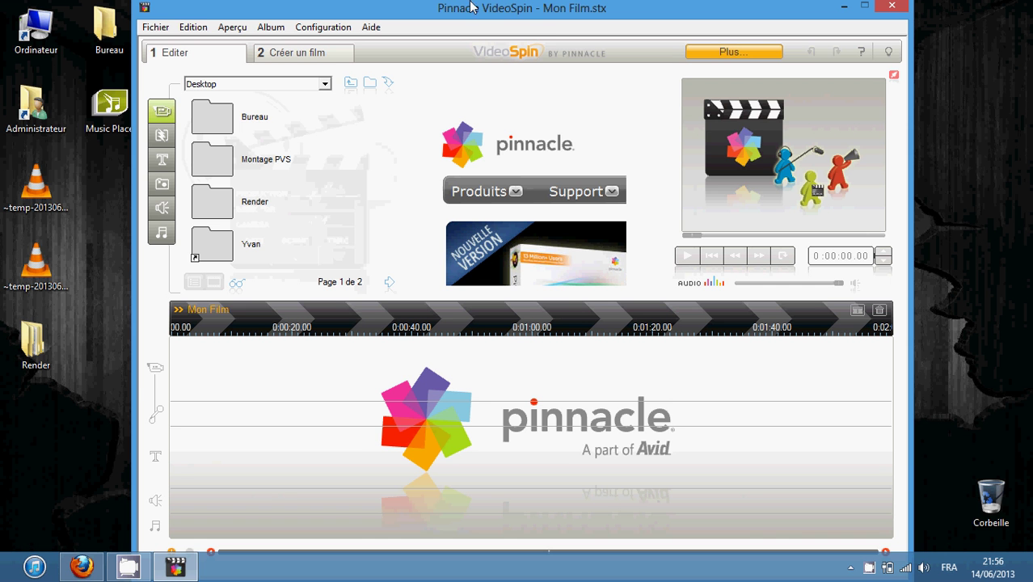
mouse_move(564, 11)
mouse_down()
mouse_move(570, 40)
mouse_move(576, 4)
mouse_move(581, 17)
mouse_up()
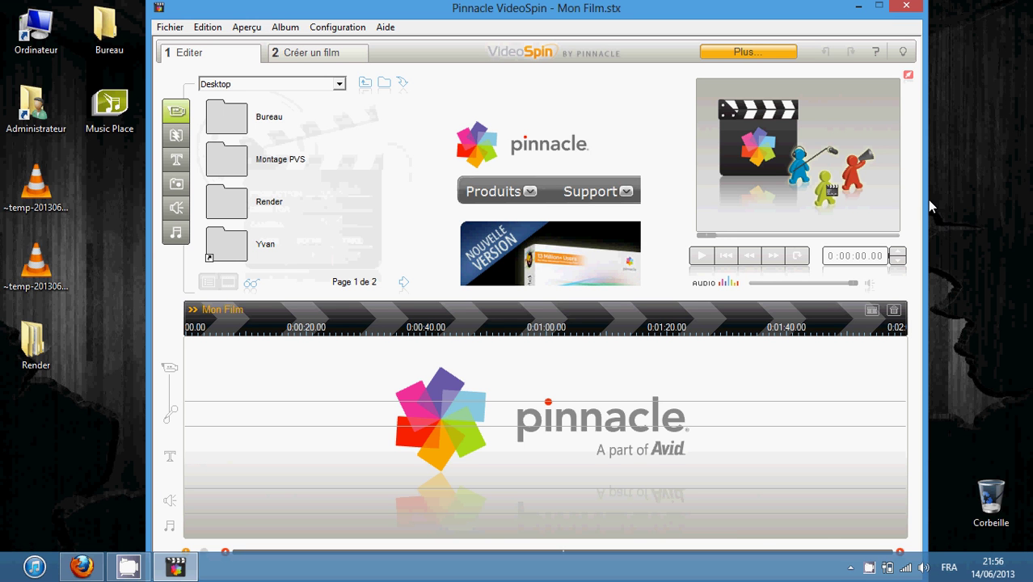
- Look through the album's transitions, titles, photos, sound effects and music sections
click(178, 139)
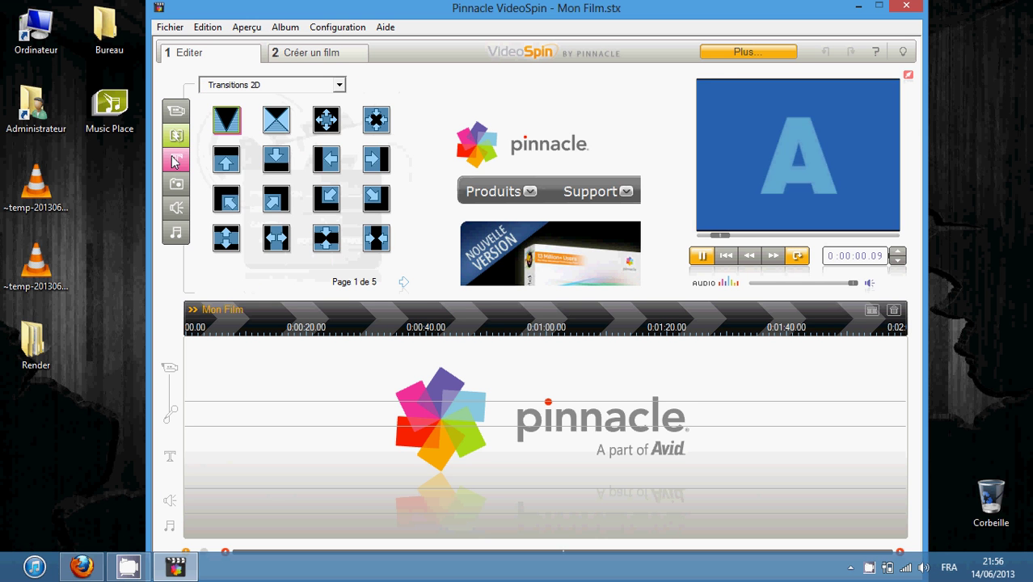
click(178, 161)
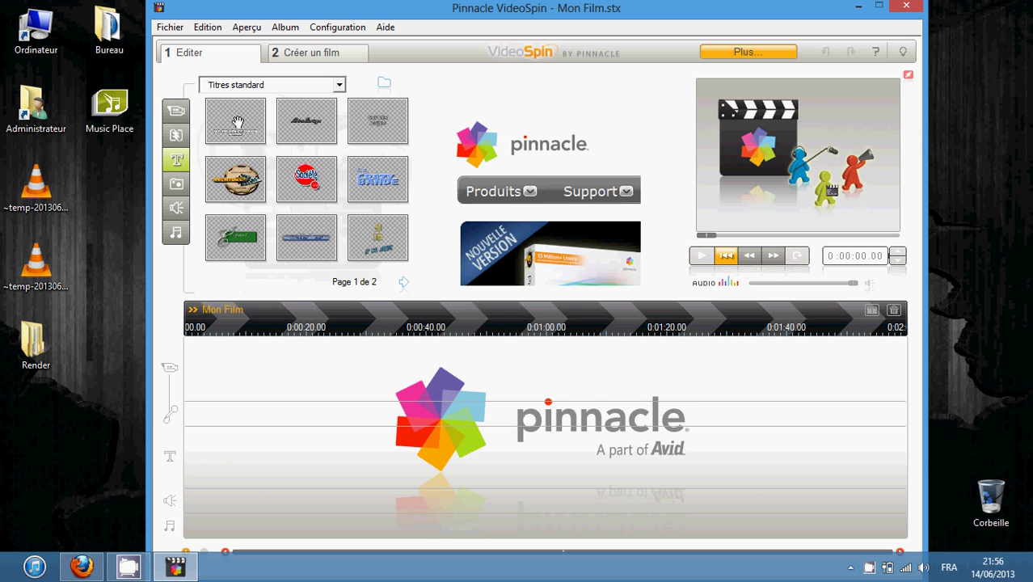
click(177, 188)
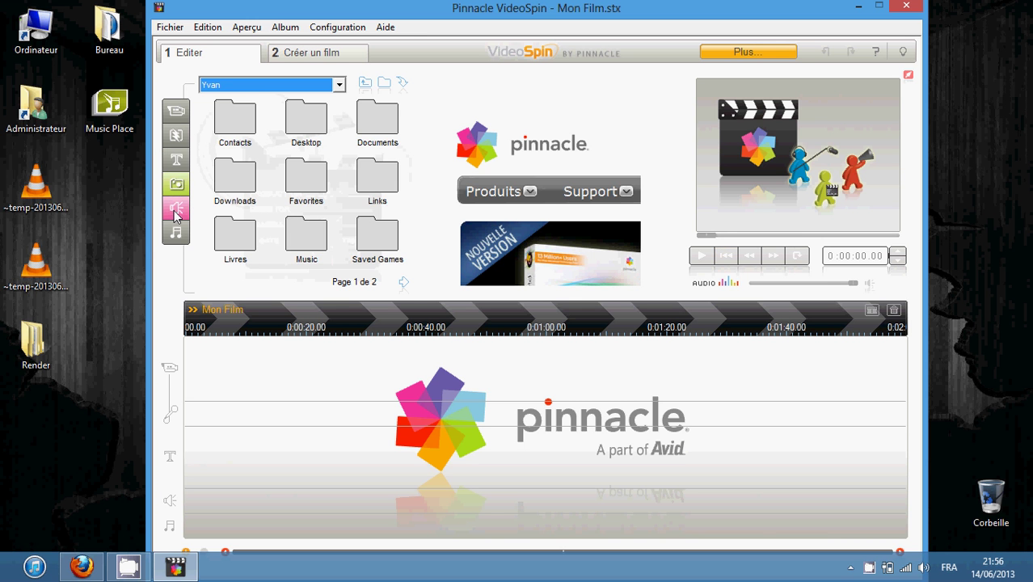
click(177, 210)
click(176, 232)
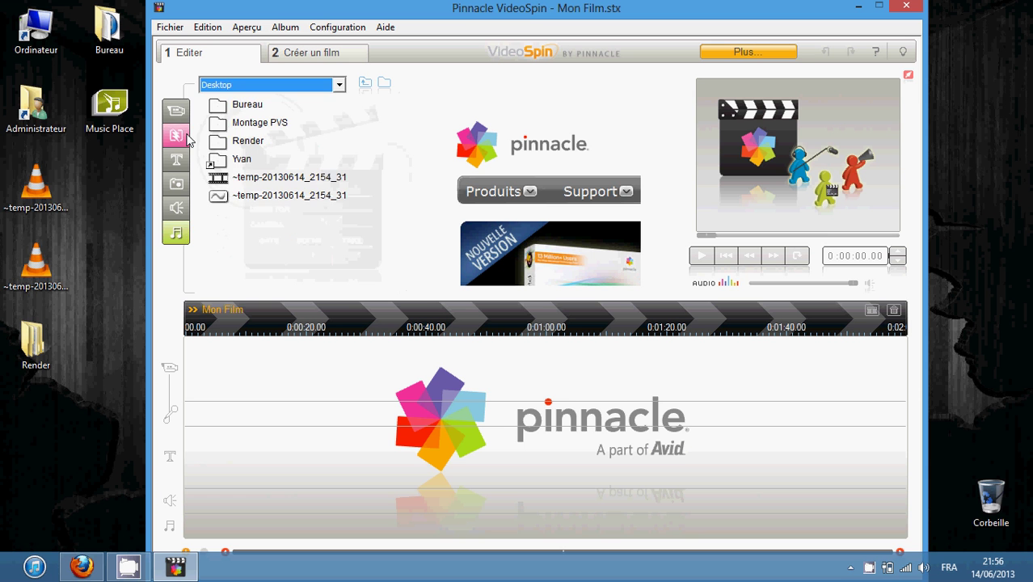
- Return to the album's video section and open the Montage PVS folder there
click(181, 116)
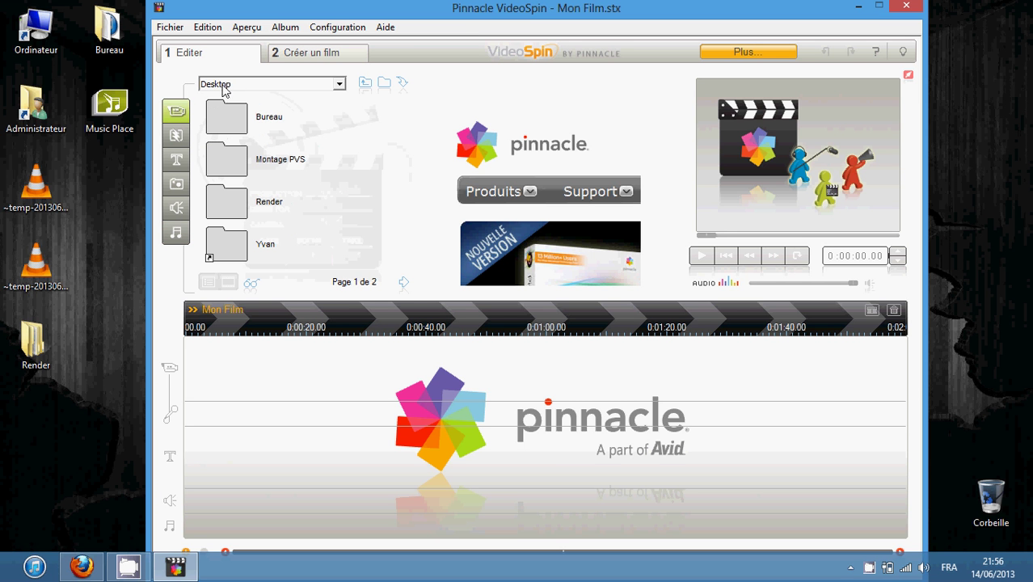
double_click(244, 167)
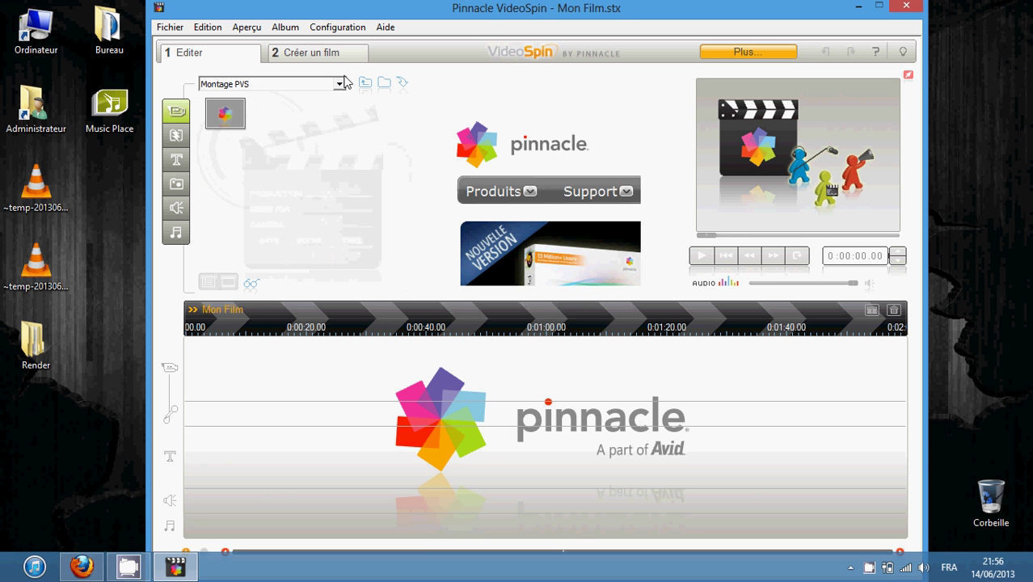
drag(484, 16, 545, 64)
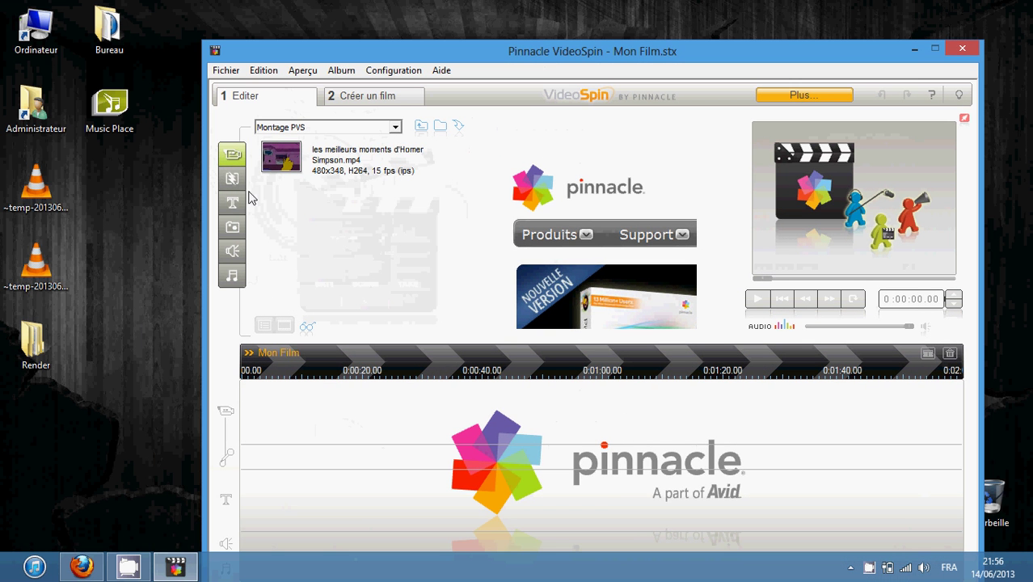
- Show the pictures of the Desktop's Montage PVS folder in the album's photo section
click(231, 227)
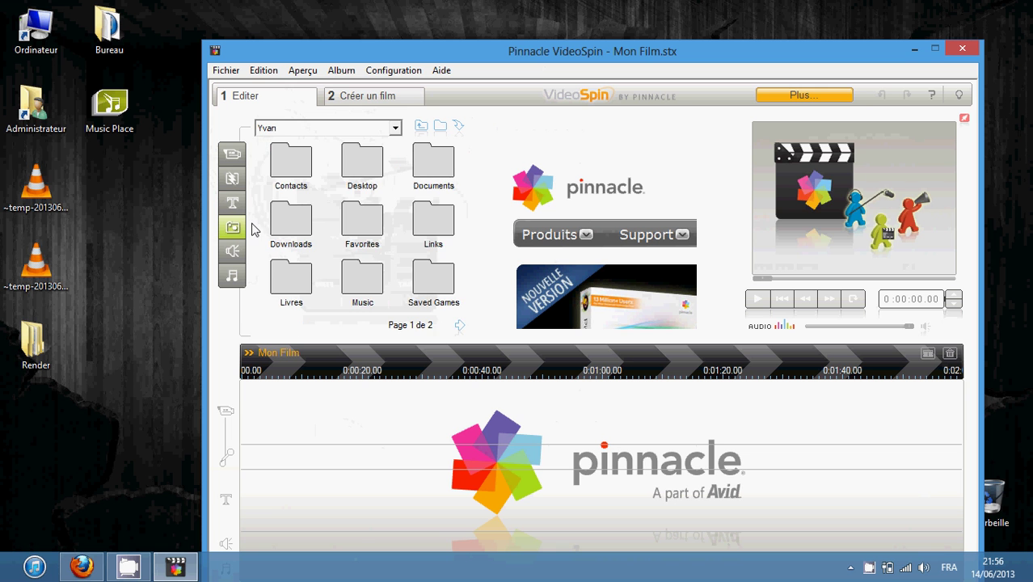
double_click(378, 171)
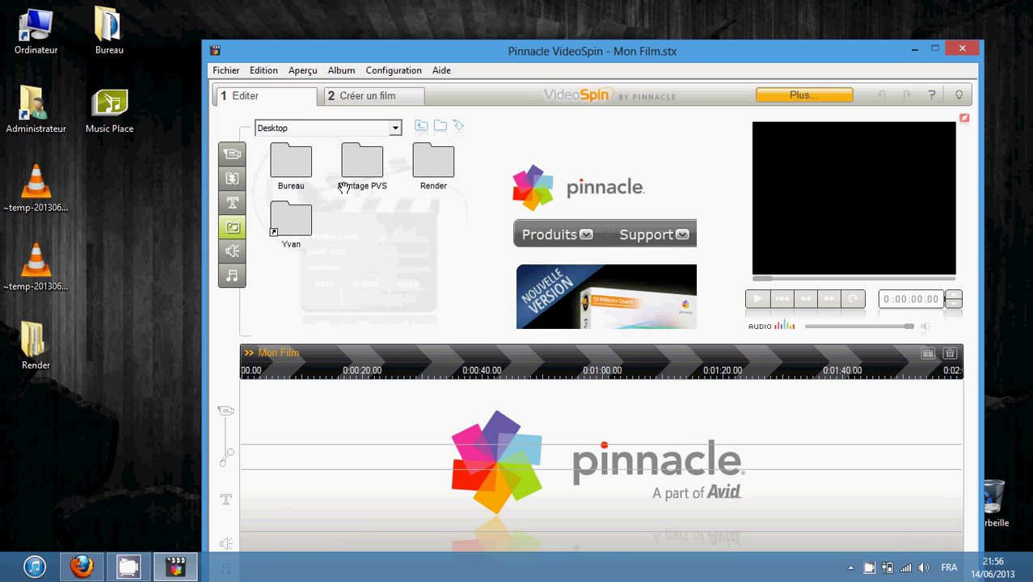
click(370, 175)
double_click(370, 174)
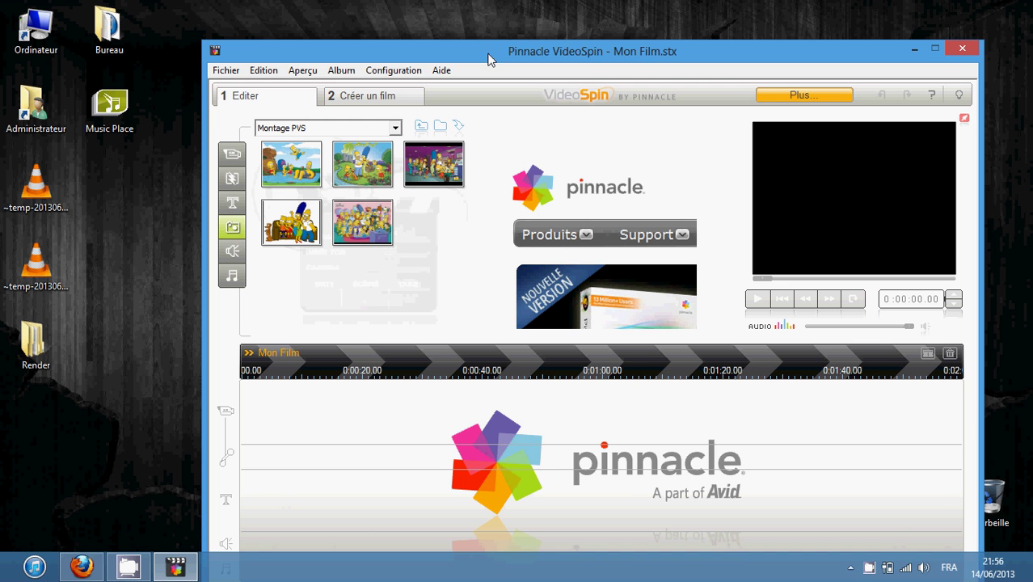
- Add all five pictures of the Montage PVS folder to the start of the timeline's video track
drag(488, 50, 453, 7)
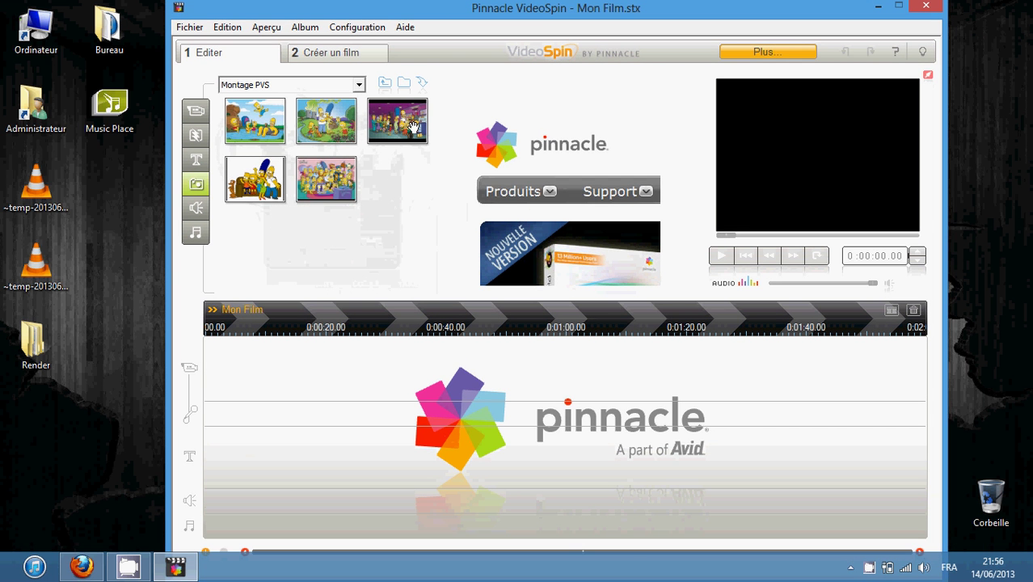
click(250, 120)
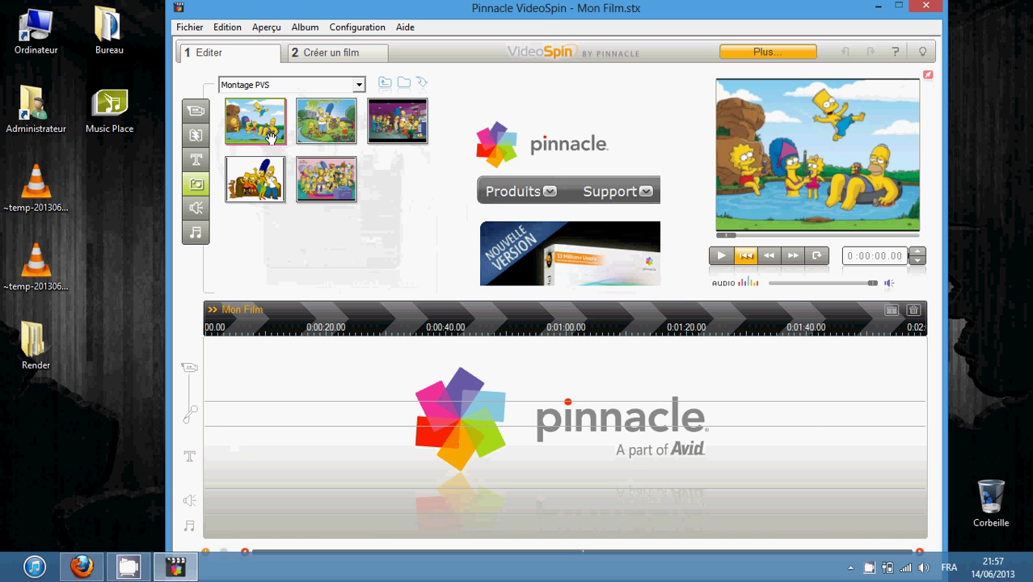
drag(246, 126, 240, 378)
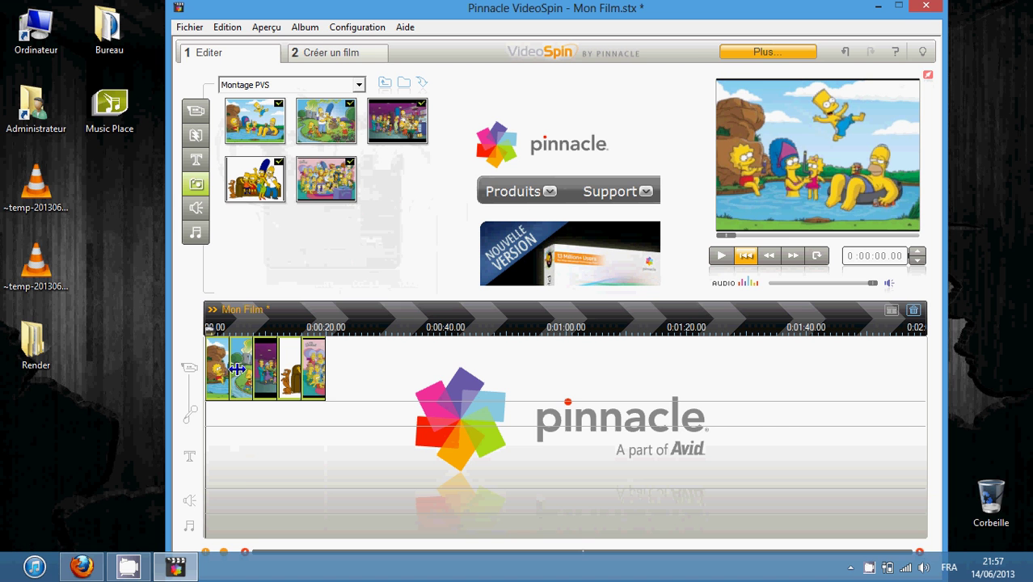
- Adjust the first picture's duration on the video track so it ends at about 0:00:04.20
click(244, 366)
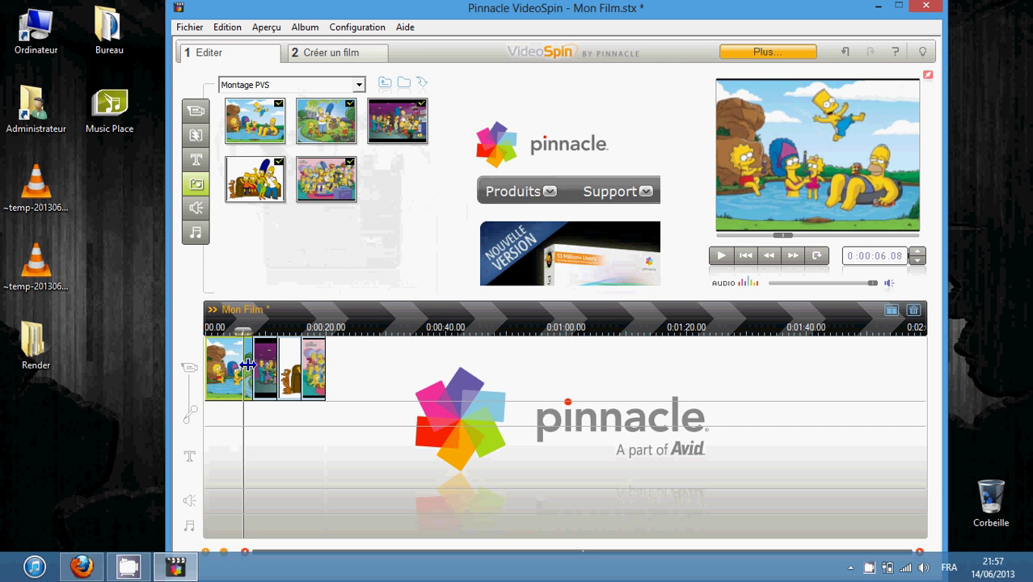
click(246, 365)
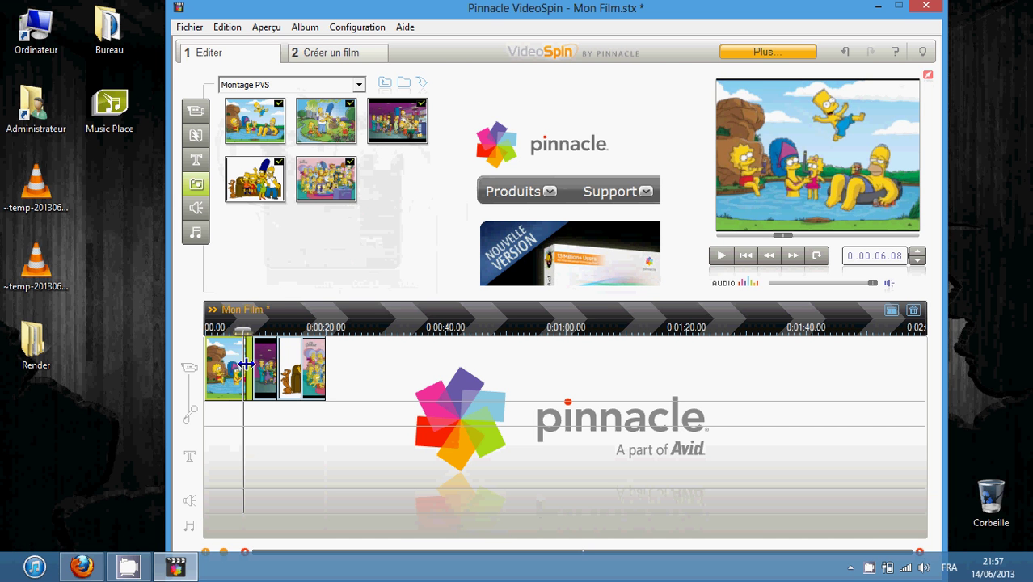
click(241, 366)
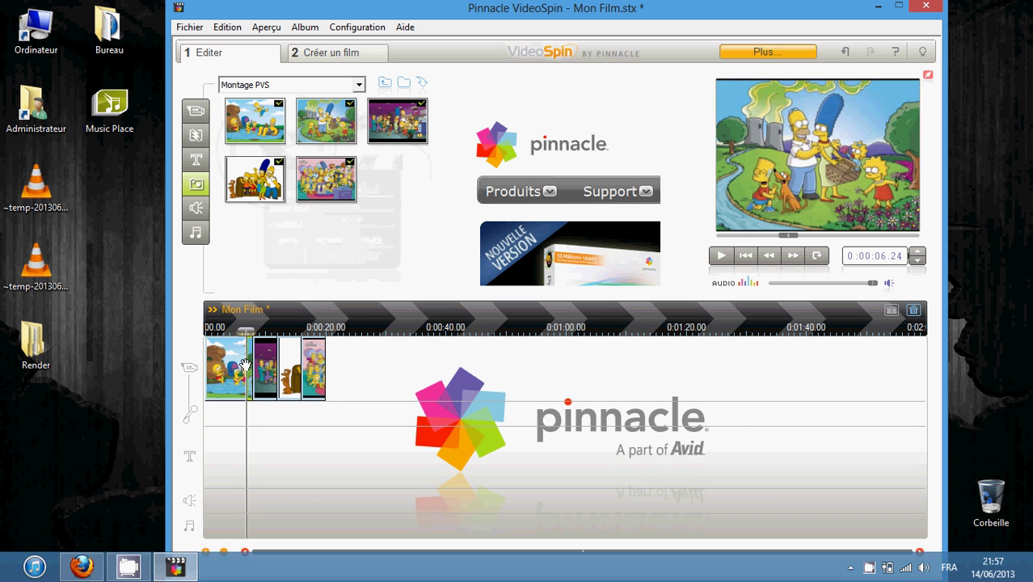
drag(238, 367, 242, 370)
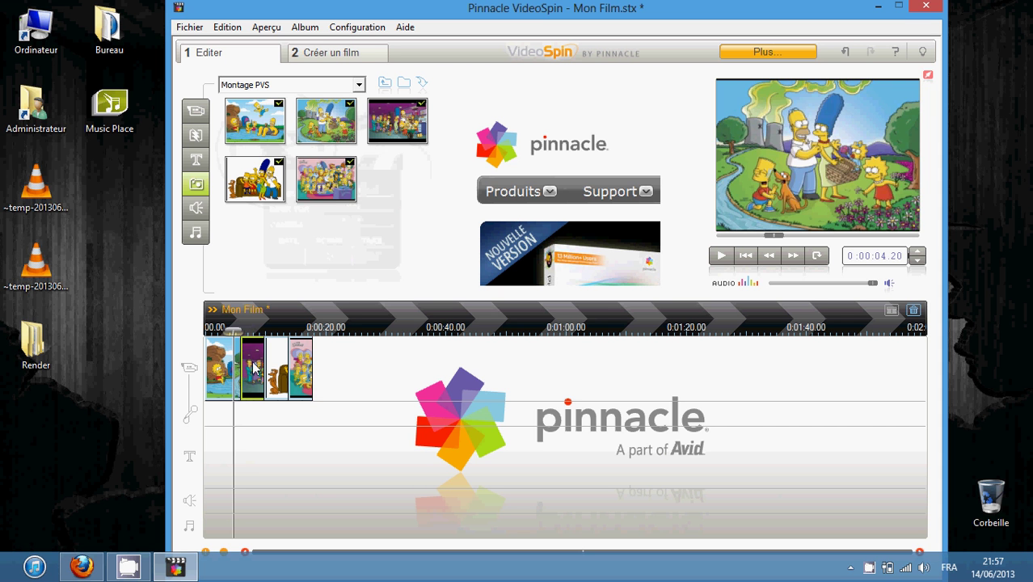
- Move the third picture, the group on a purple background, to the end of the video track
click(330, 366)
drag(253, 367, 311, 368)
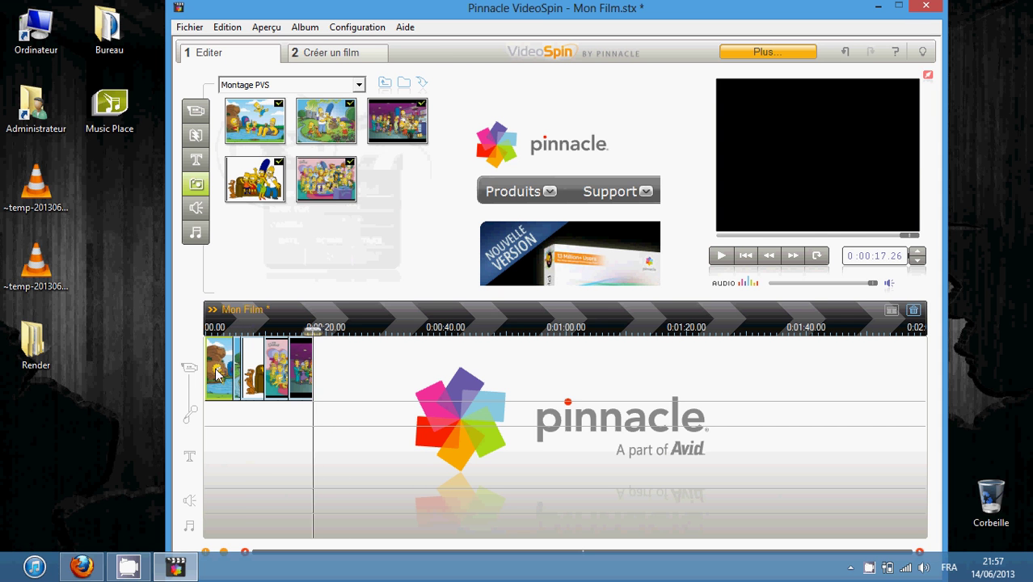
- Shorten the first picture to about 2 seconds and make the second one end at about 0:00:03.22
drag(235, 368, 227, 365)
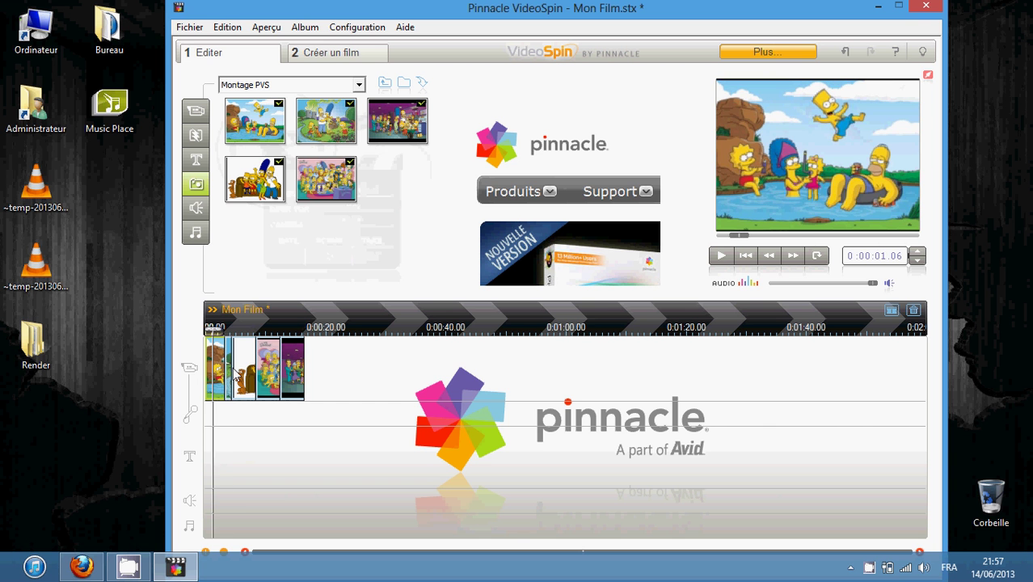
scroll(239, 363, up, 4)
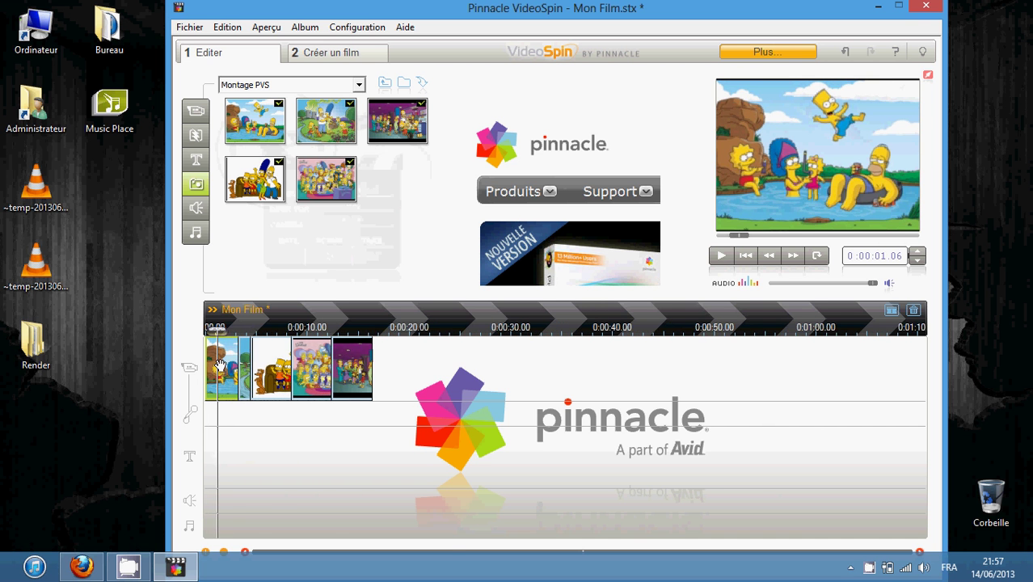
scroll(240, 371, up, 2)
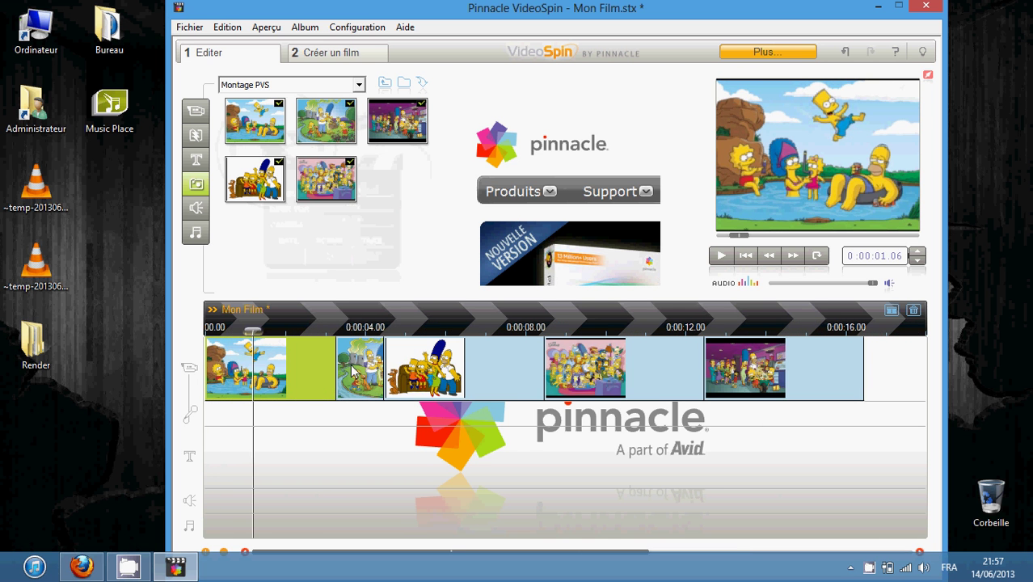
mouse_move(338, 365)
mouse_down()
mouse_move(275, 367)
mouse_move(354, 370)
mouse_up()
click(422, 380)
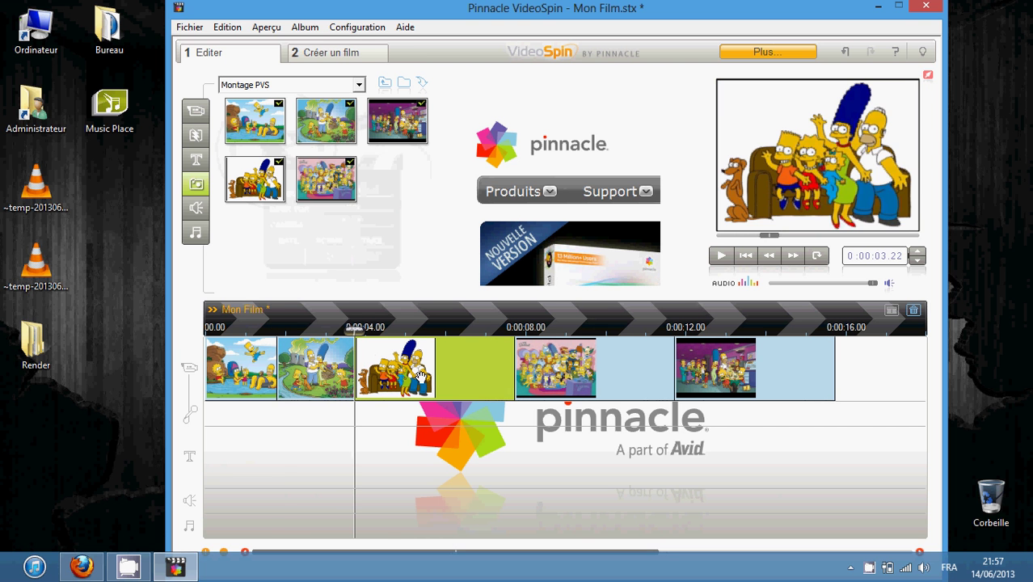
- Lengthen the second picture to end at 0:00:05.28, and extend the first picture to end at 0:00:03.24
drag(354, 365, 438, 363)
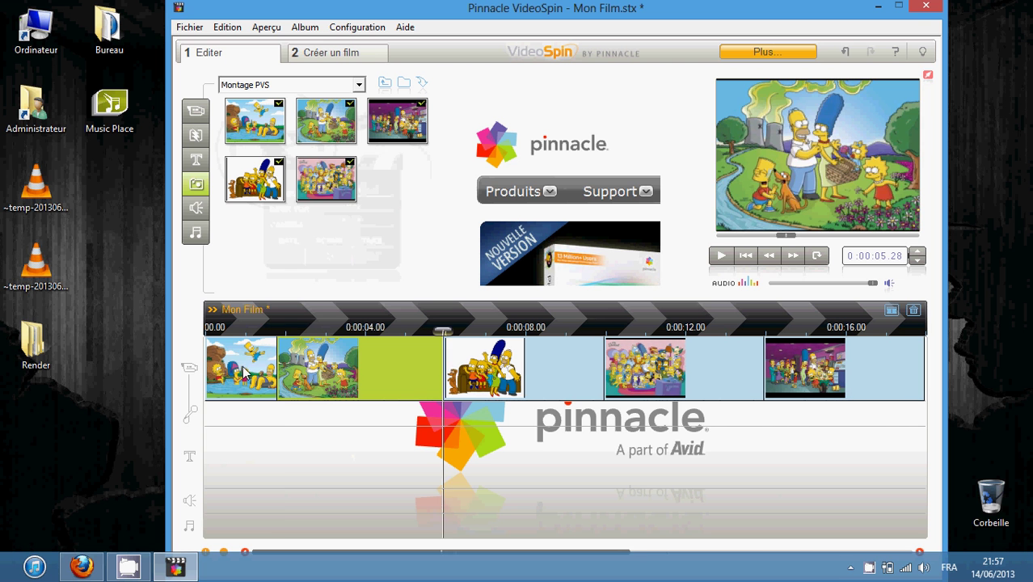
key(Home)
drag(276, 366, 358, 370)
key(minus)
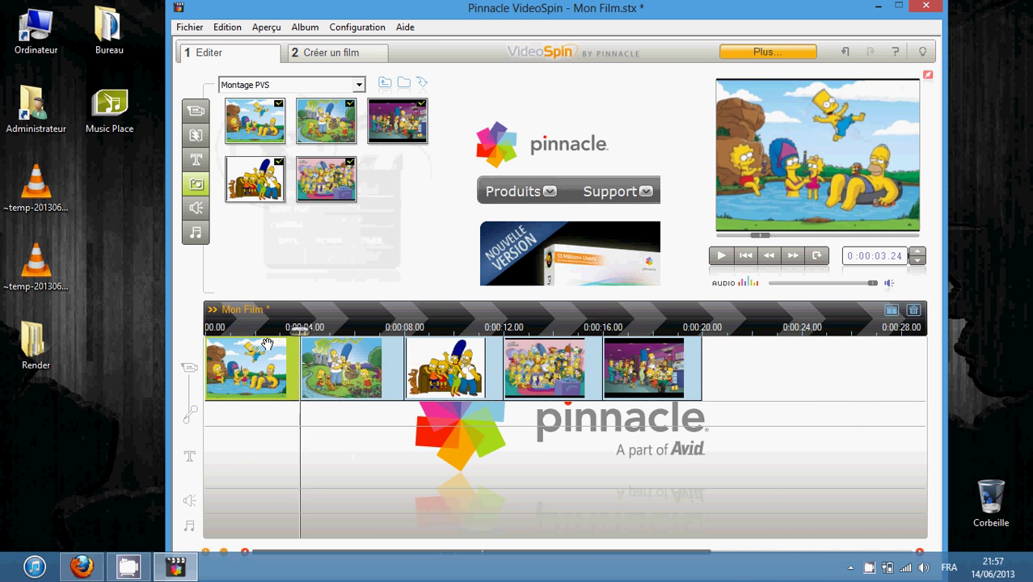
- Place the video "les meilleurs moments d'Homer Simpson.mp4" on the video track directly after the last picture, at 0:00:20.00
key(minus)
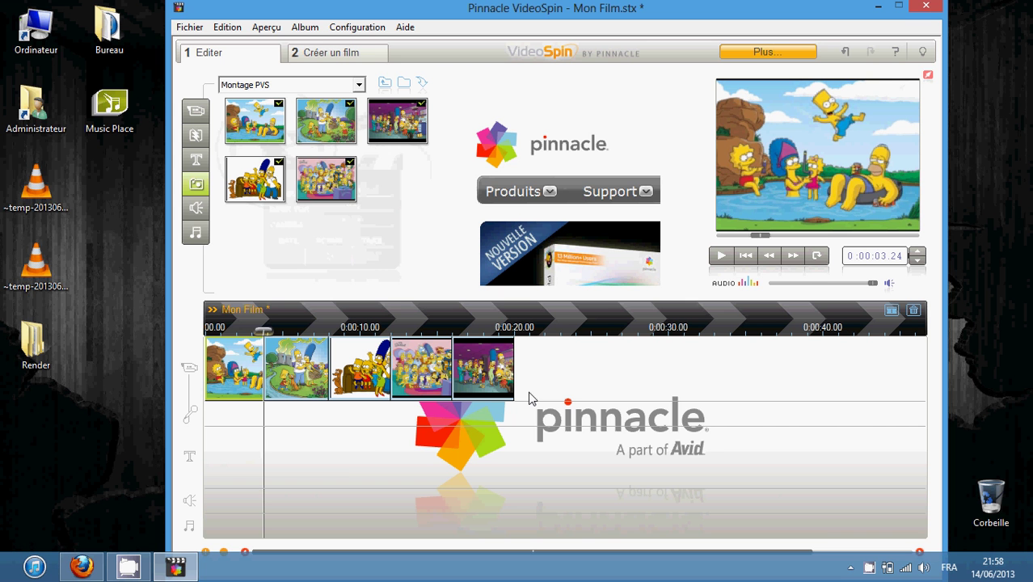
click(558, 357)
click(196, 113)
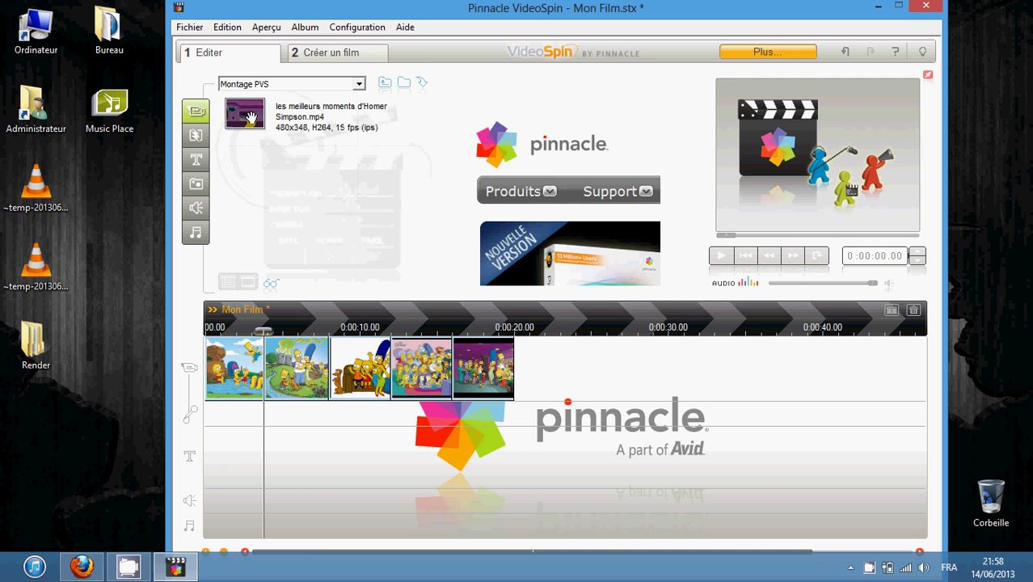
drag(254, 117, 522, 364)
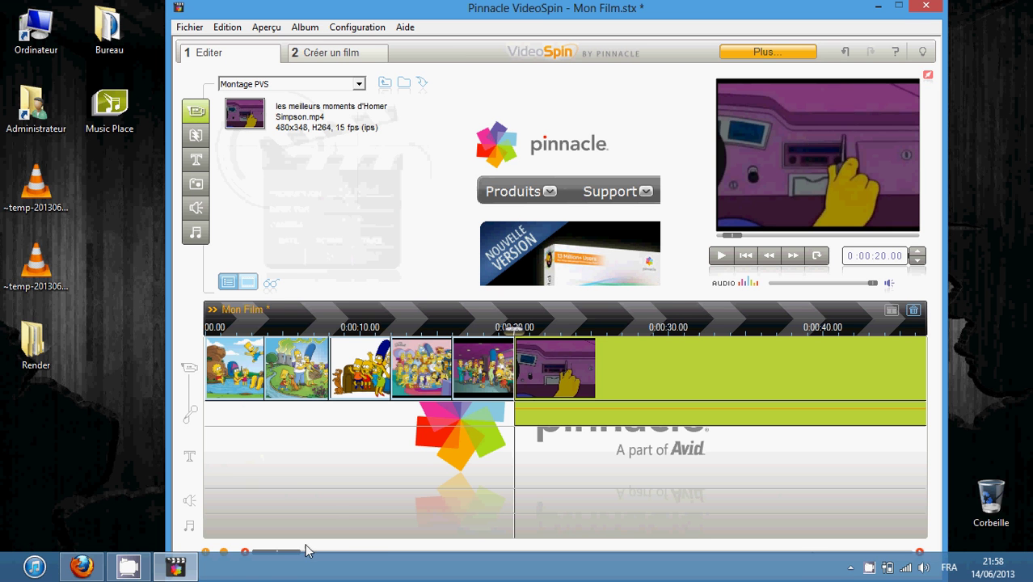
- Trim the end of the Homer Simpson video clip on the timeline so it finishes at 0:00:57.04
drag(298, 552, 422, 552)
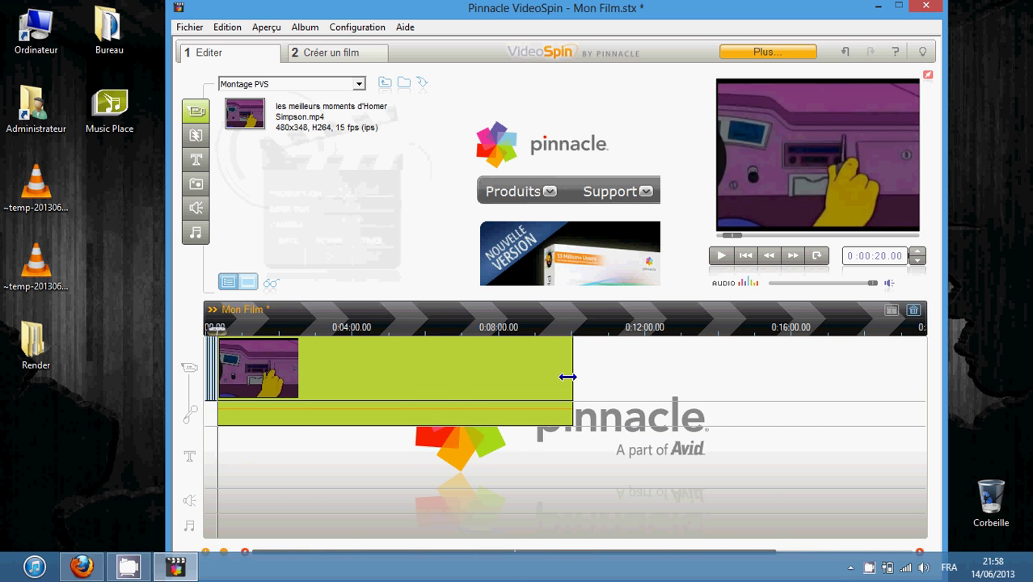
drag(572, 377, 318, 374)
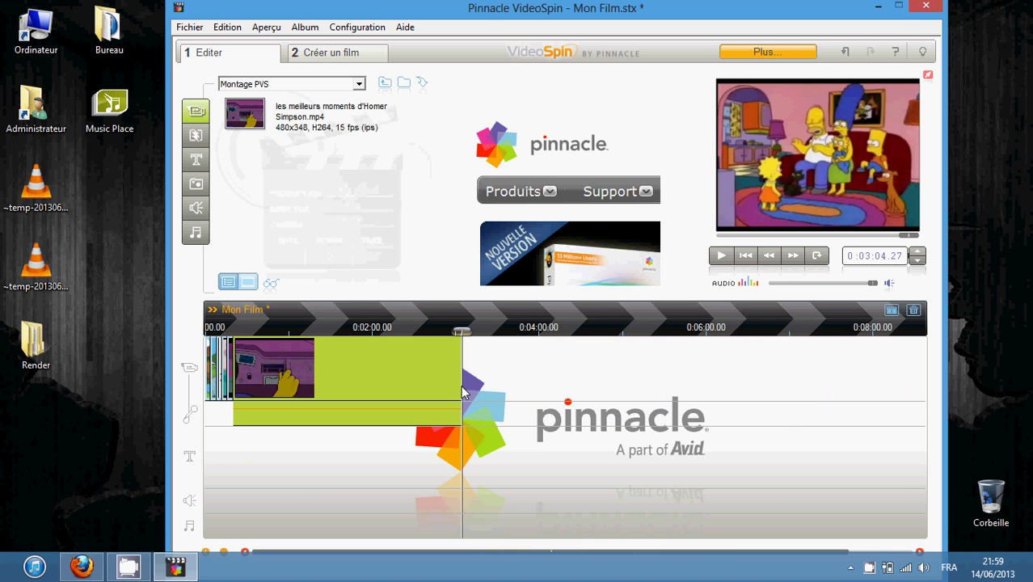
drag(464, 392, 327, 388)
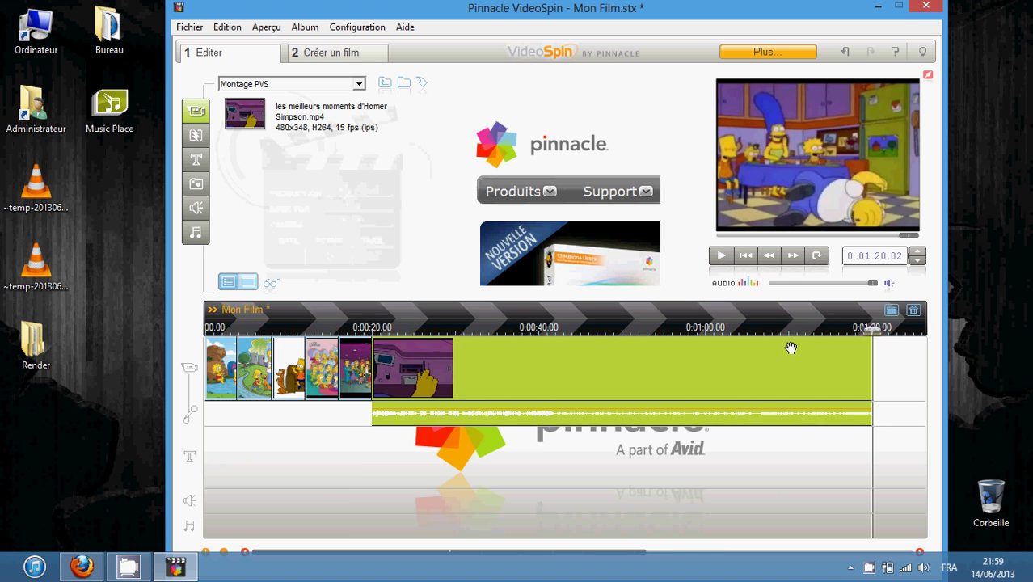
drag(897, 371, 687, 371)
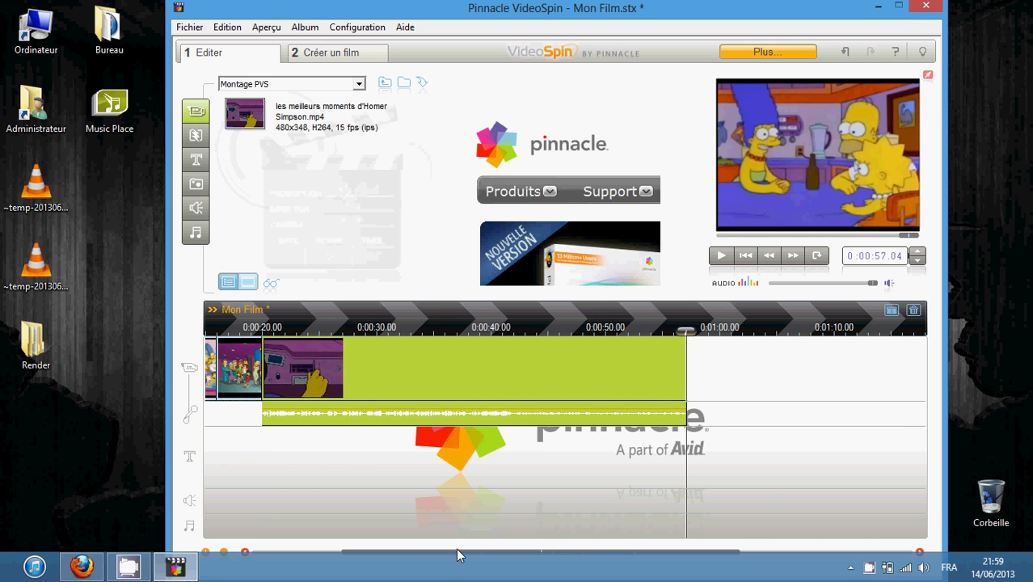
drag(458, 554, 368, 554)
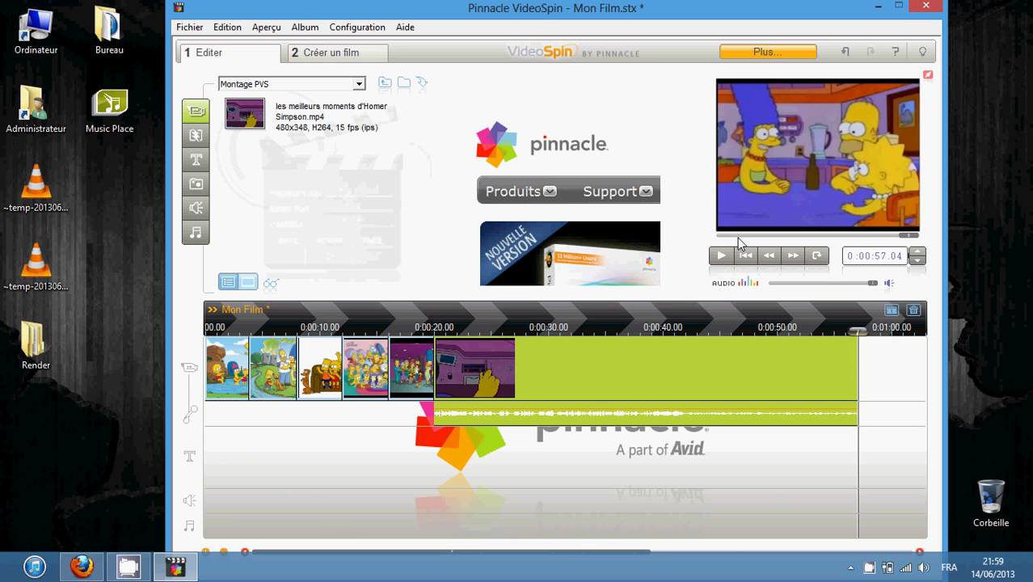
- Play parts of the montage from the first picture and from within the Homer Simpson video clip to check them
click(722, 256)
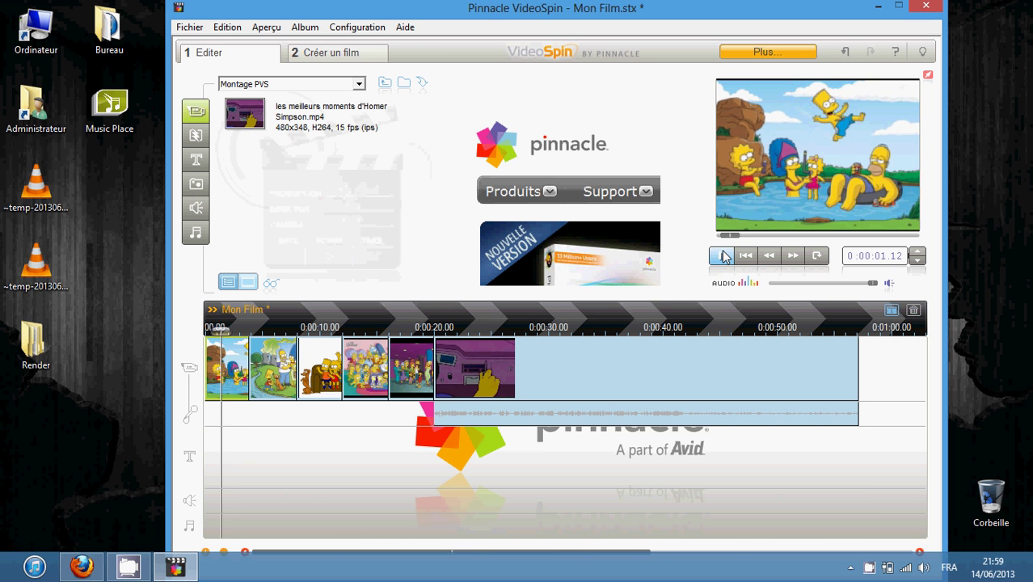
click(362, 330)
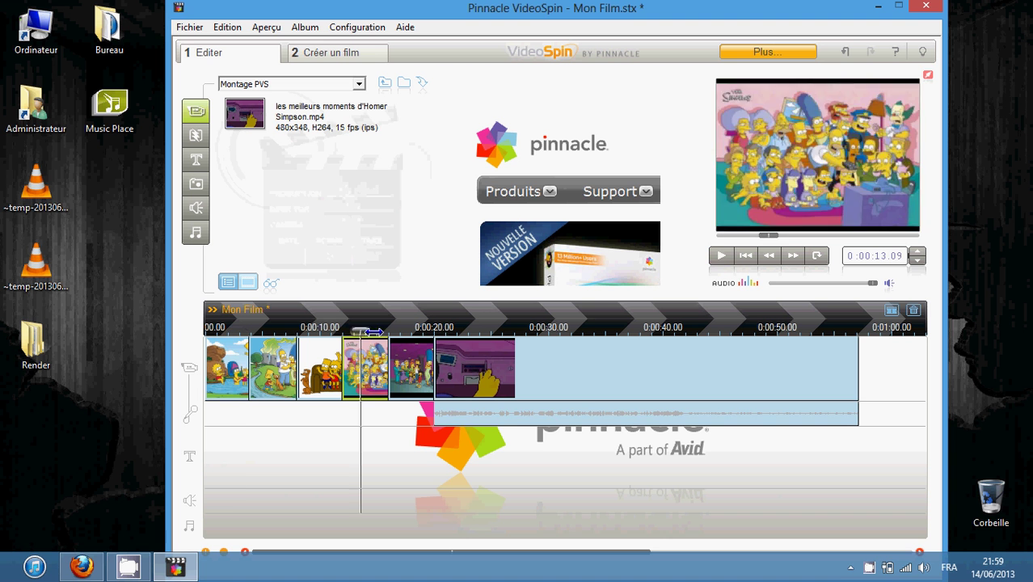
drag(372, 331, 457, 331)
click(721, 256)
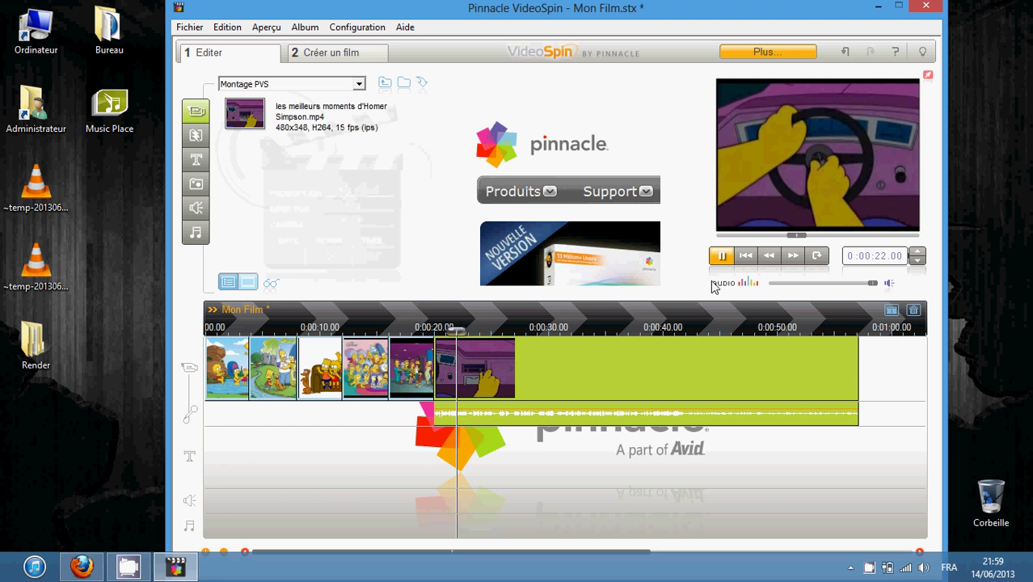
click(721, 256)
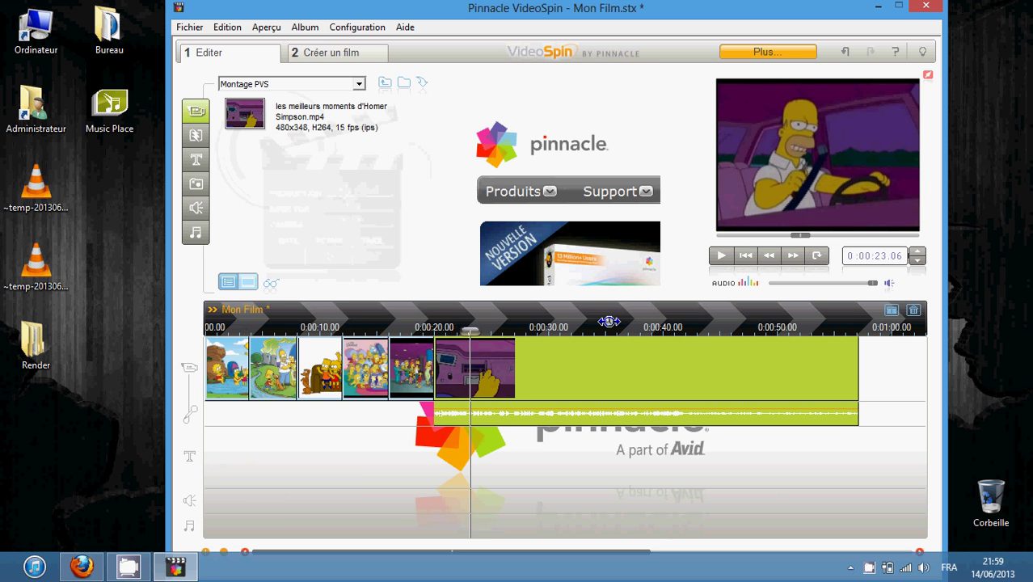
click(722, 256)
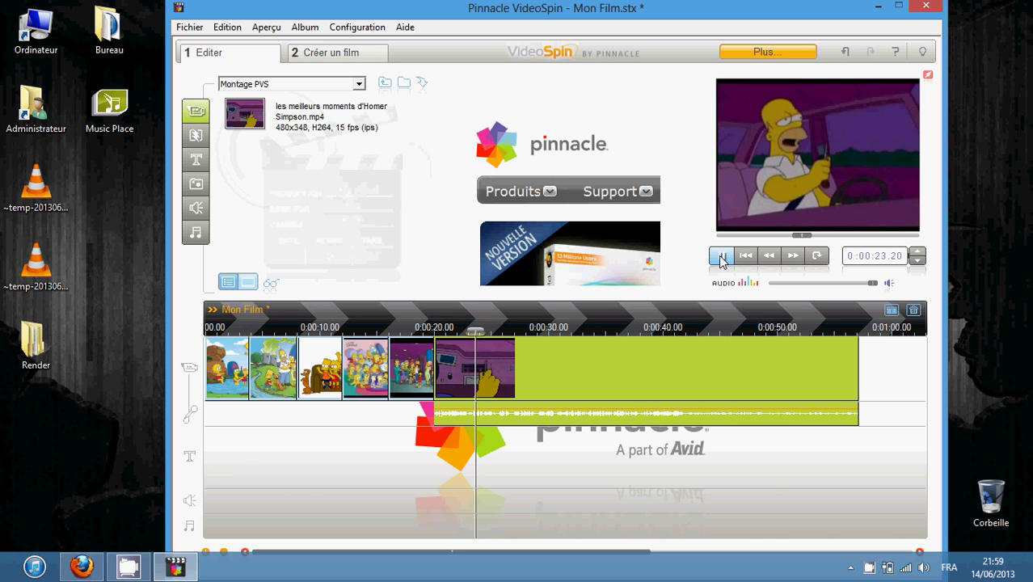
click(490, 331)
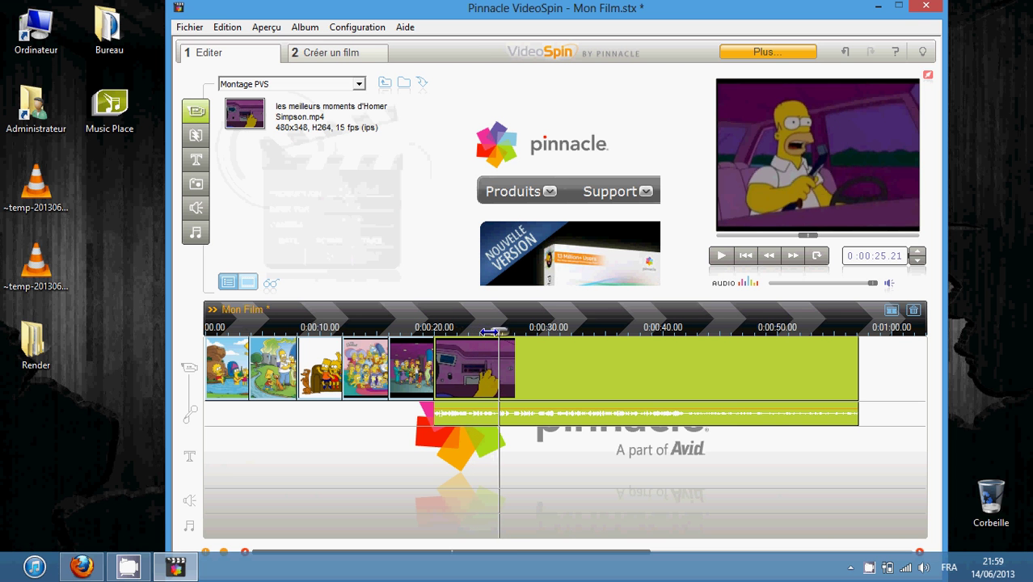
drag(490, 331, 211, 339)
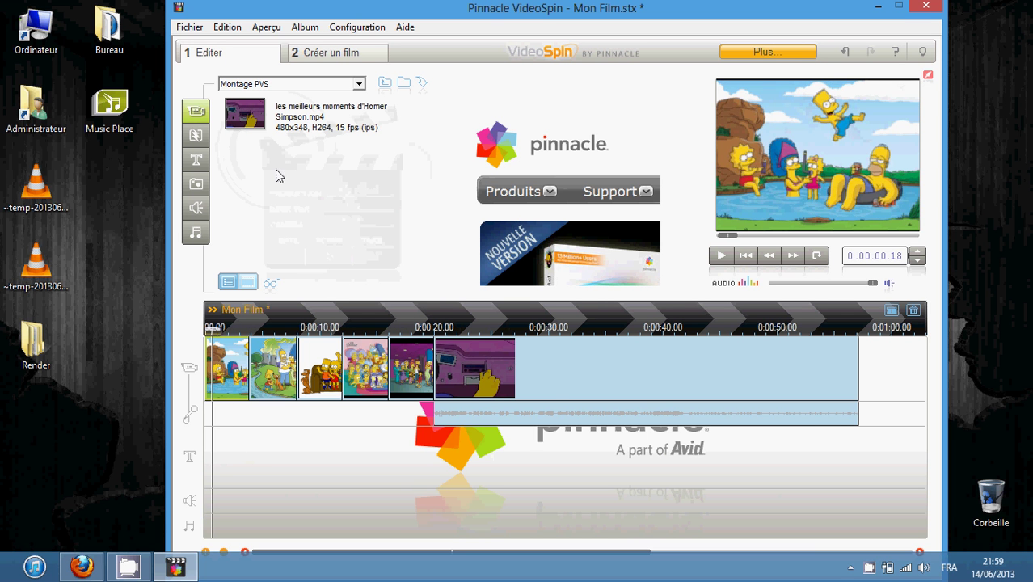
- Try adding volume adjustment points to the Homer Simpson clip's original audio, and remove them
click(492, 416)
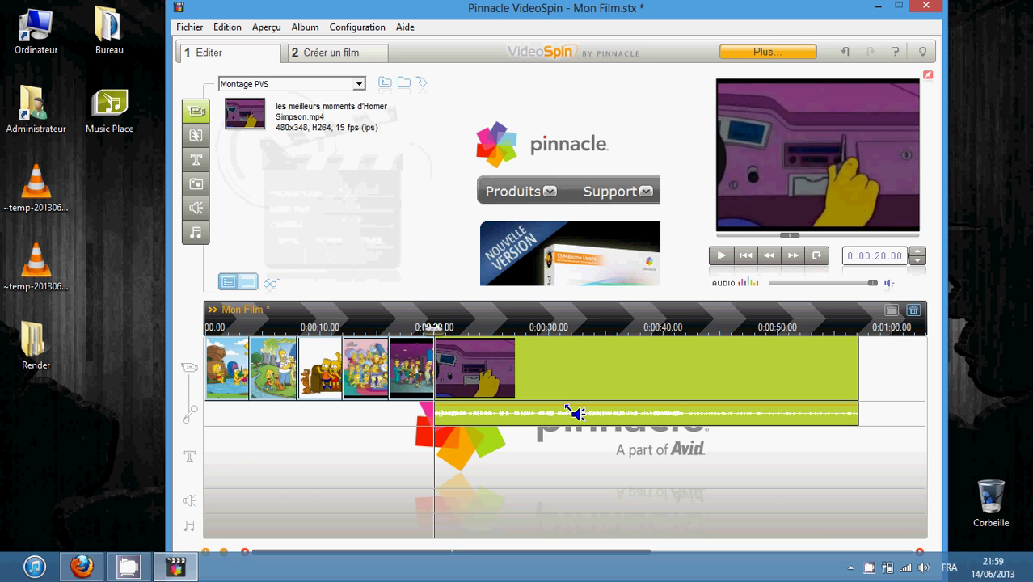
click(564, 408)
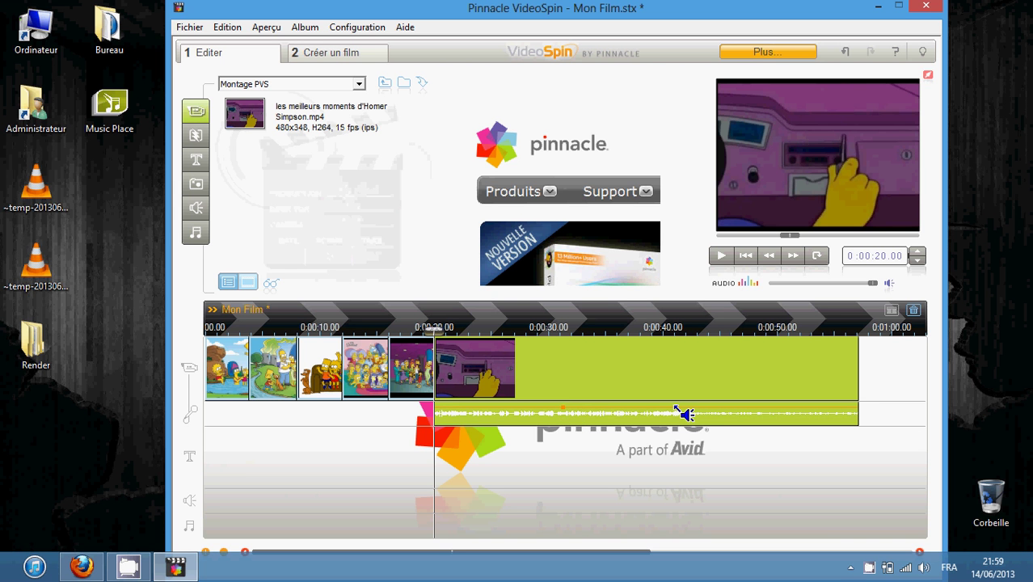
drag(685, 414, 656, 417)
right_click(655, 416)
click(718, 365)
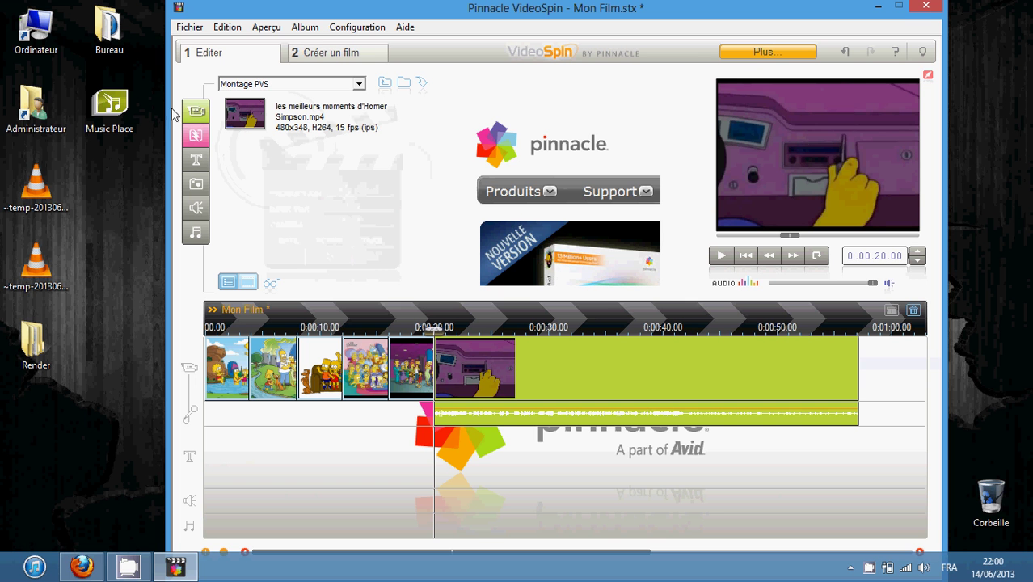
- Place the MP3 "Autre - Les Simpson Musique du Générique" from the Montage PVS folder at the start of the music track
click(198, 212)
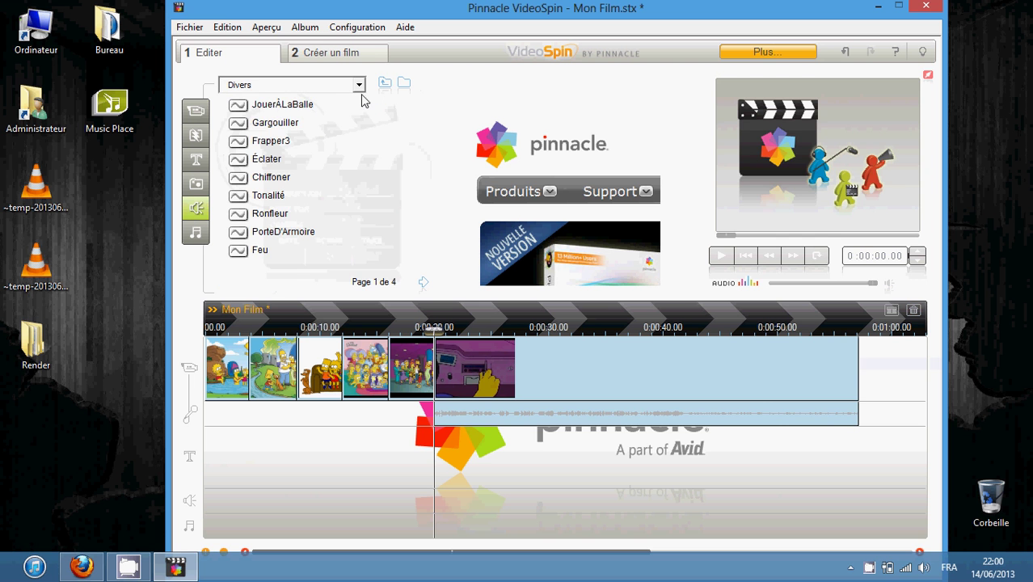
click(383, 84)
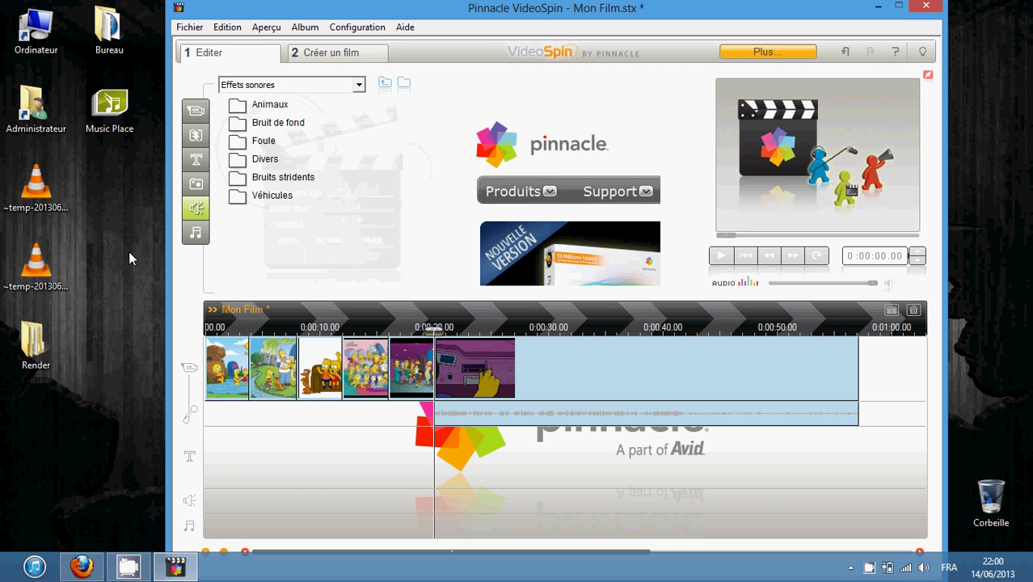
click(197, 234)
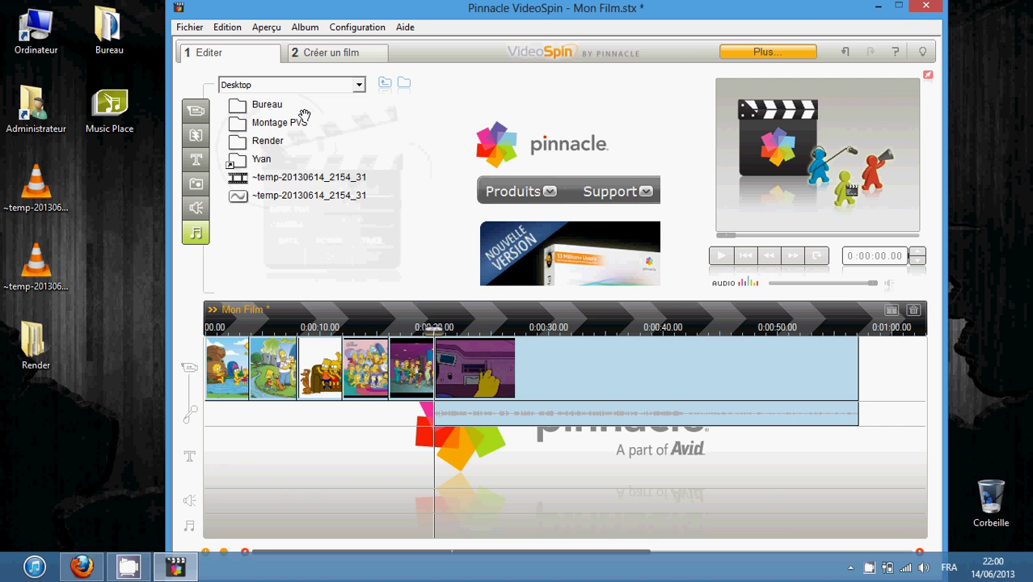
double_click(283, 123)
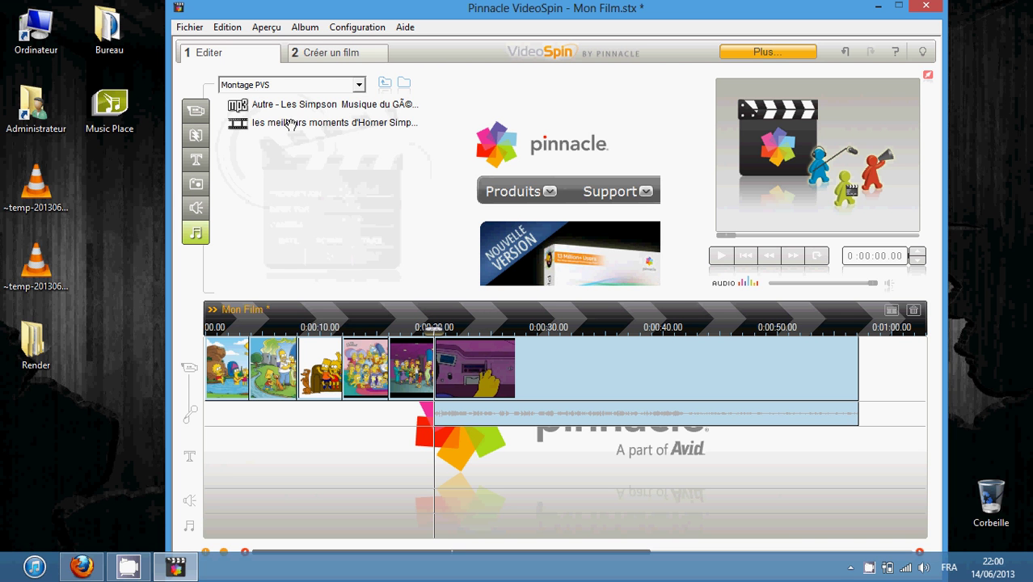
drag(291, 106, 210, 536)
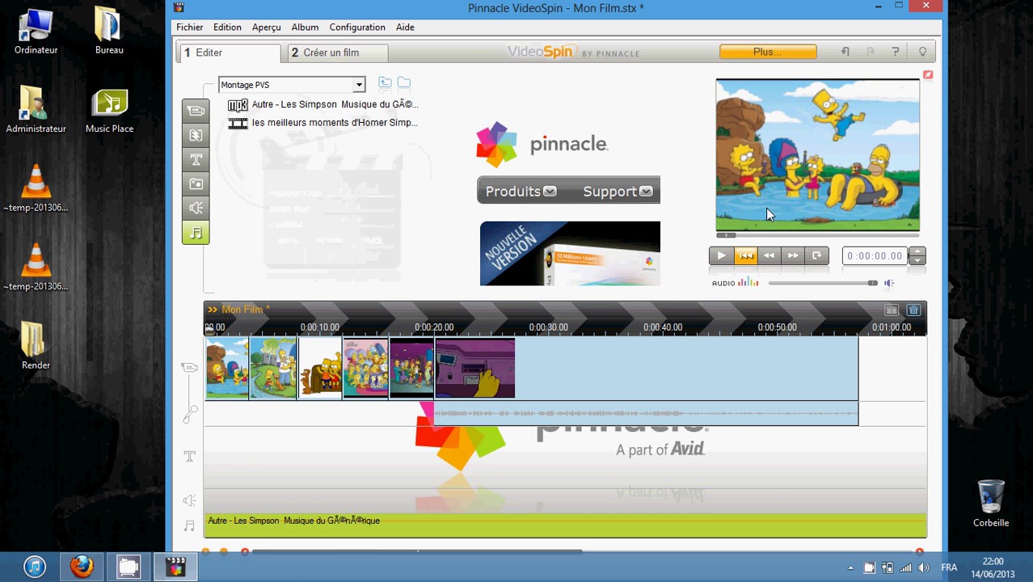
- Play the montage from the start and around the beginning of the video clip to check the music
click(717, 257)
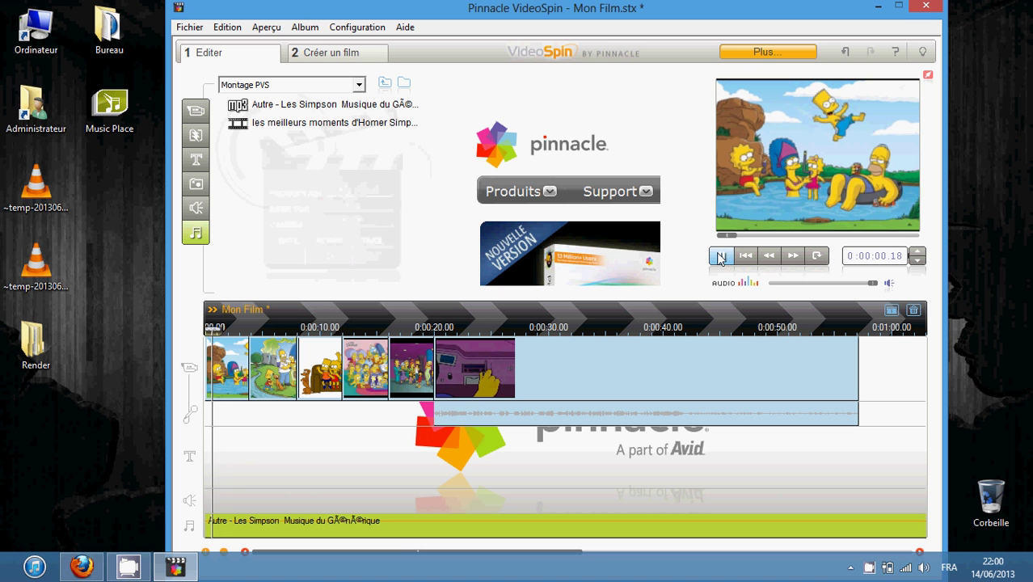
click(722, 256)
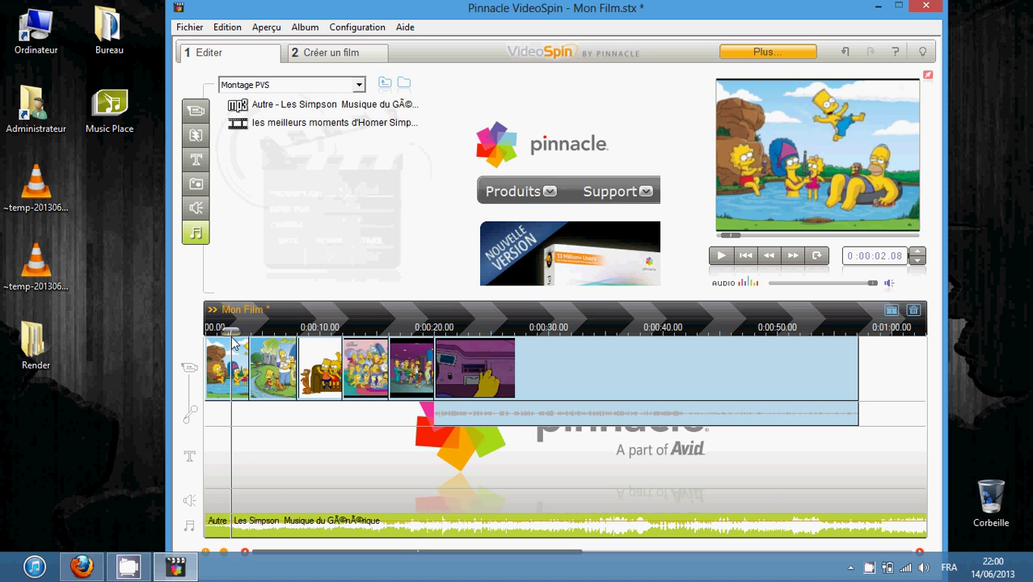
drag(232, 331, 432, 336)
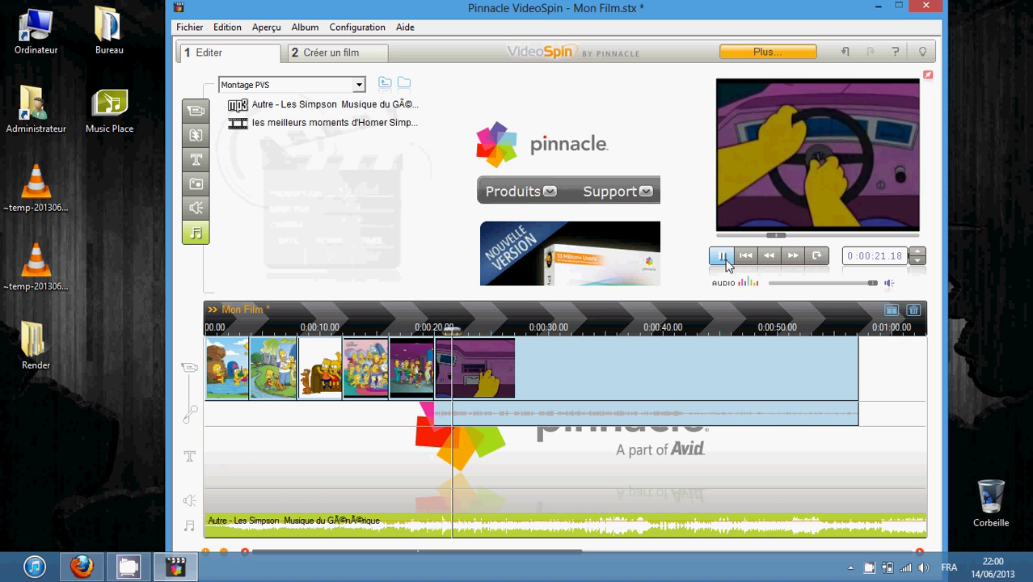
click(732, 262)
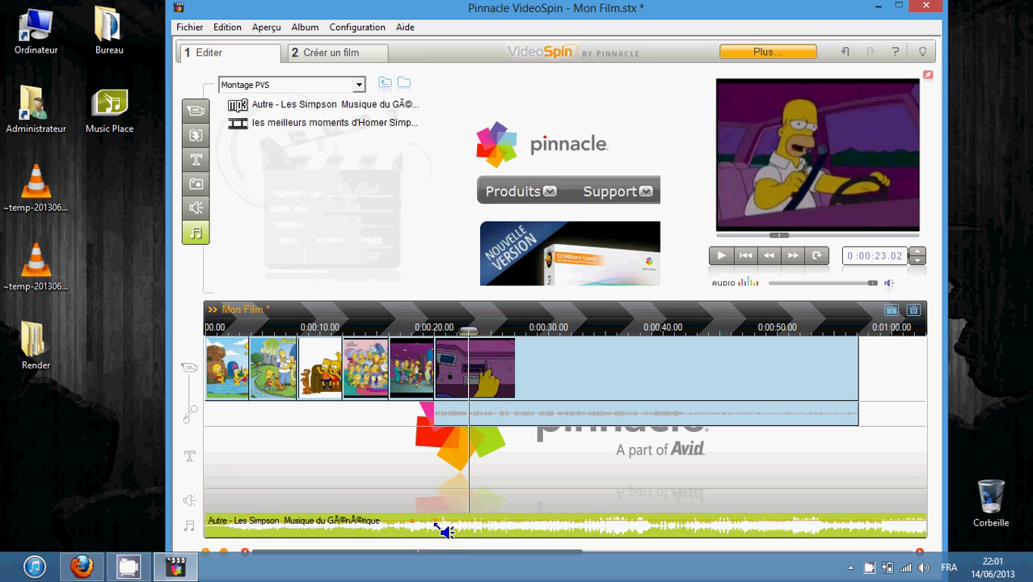
- Lower the music's volume curve from about 0:00:20, where the video clip begins
mouse_move(445, 529)
mouse_down()
mouse_move(449, 545)
mouse_move(438, 542)
mouse_up()
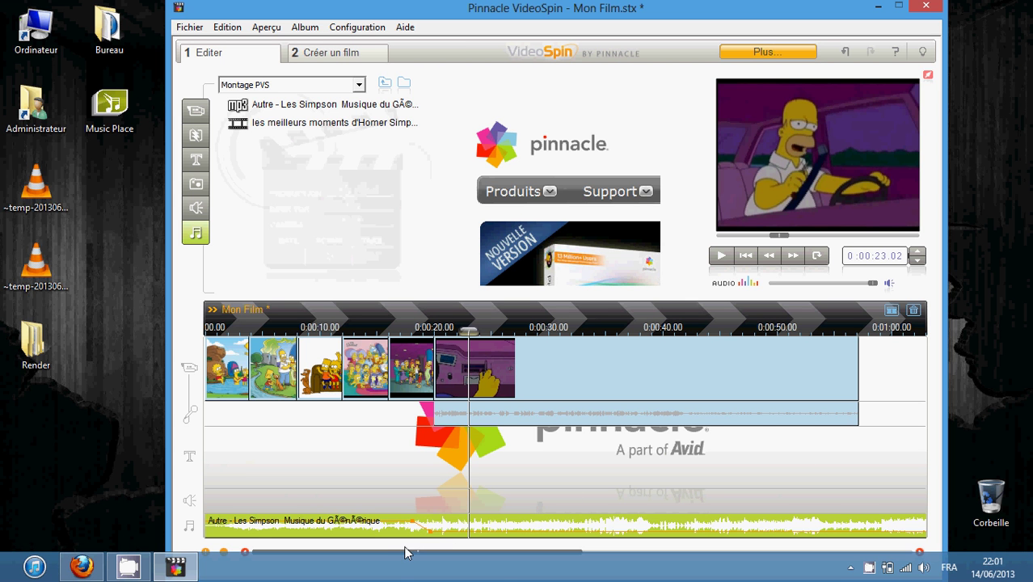
click(415, 371)
- Trim the music to end with the video clip at 0:00:57.04, and raise its volume curve again near the end
drag(493, 554, 672, 557)
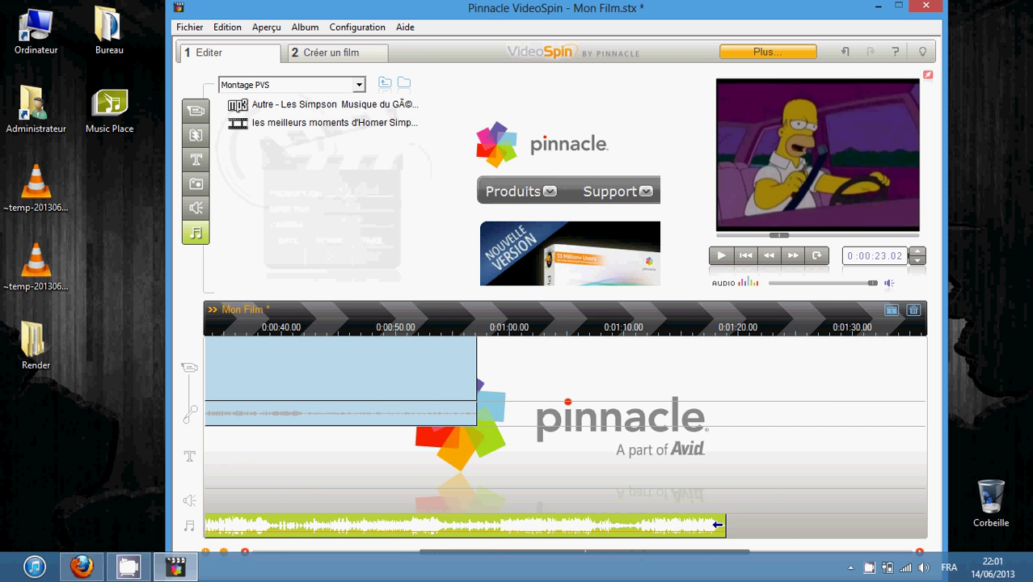
drag(719, 524, 473, 524)
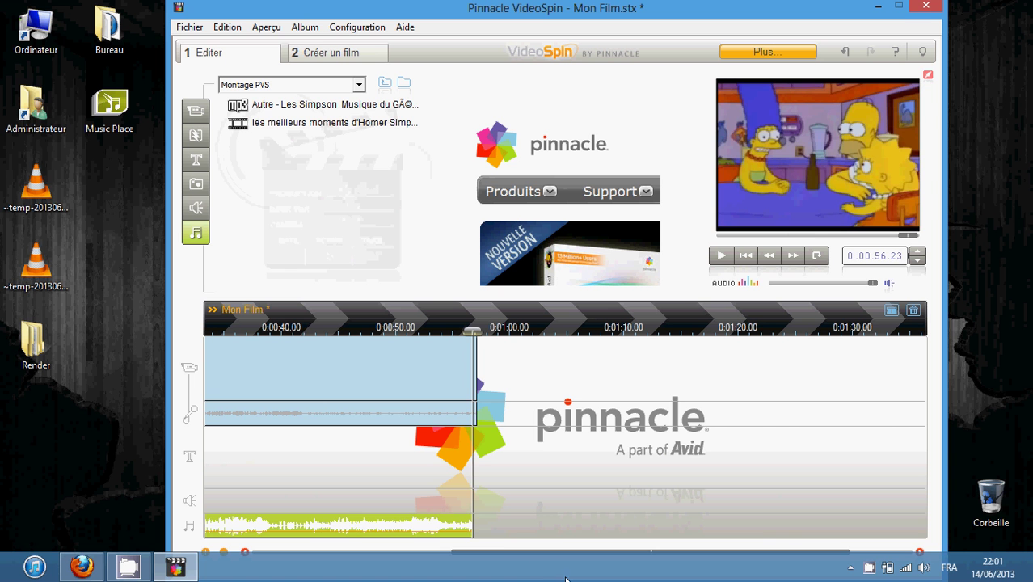
mouse_move(473, 518)
mouse_down()
mouse_move(510, 522)
mouse_move(470, 519)
mouse_up()
click(472, 525)
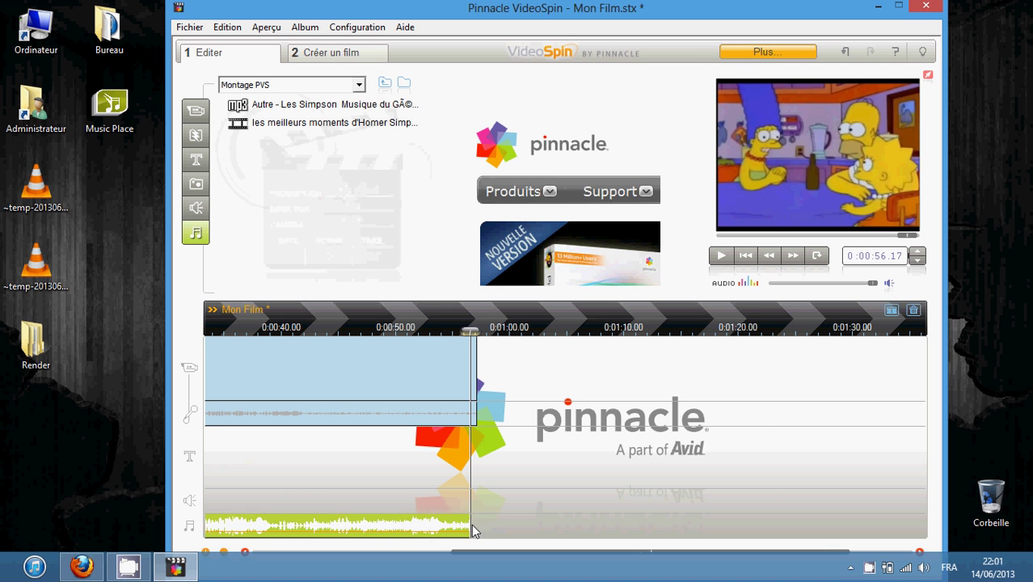
drag(470, 522, 471, 525)
click(476, 526)
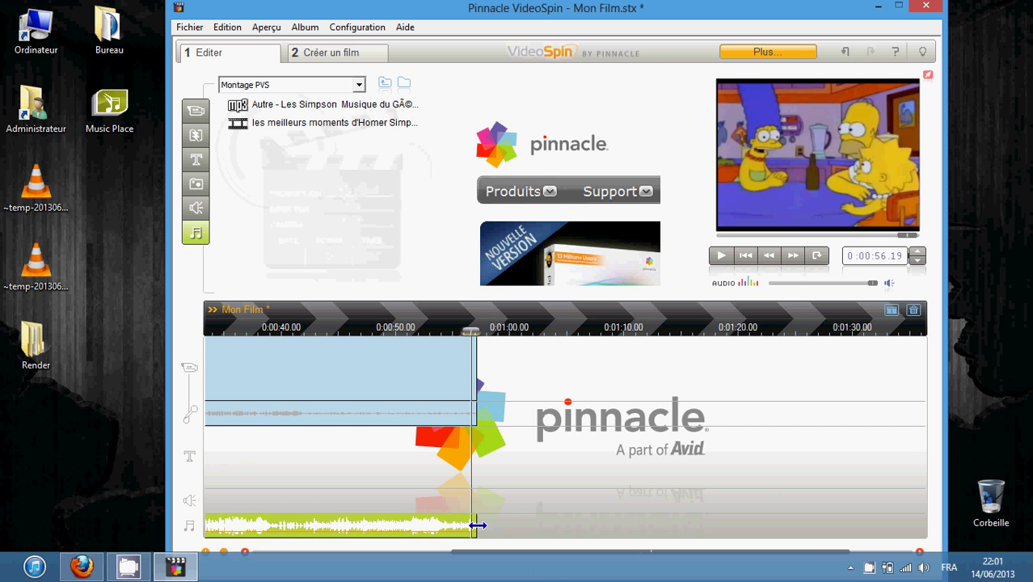
drag(473, 525, 417, 554)
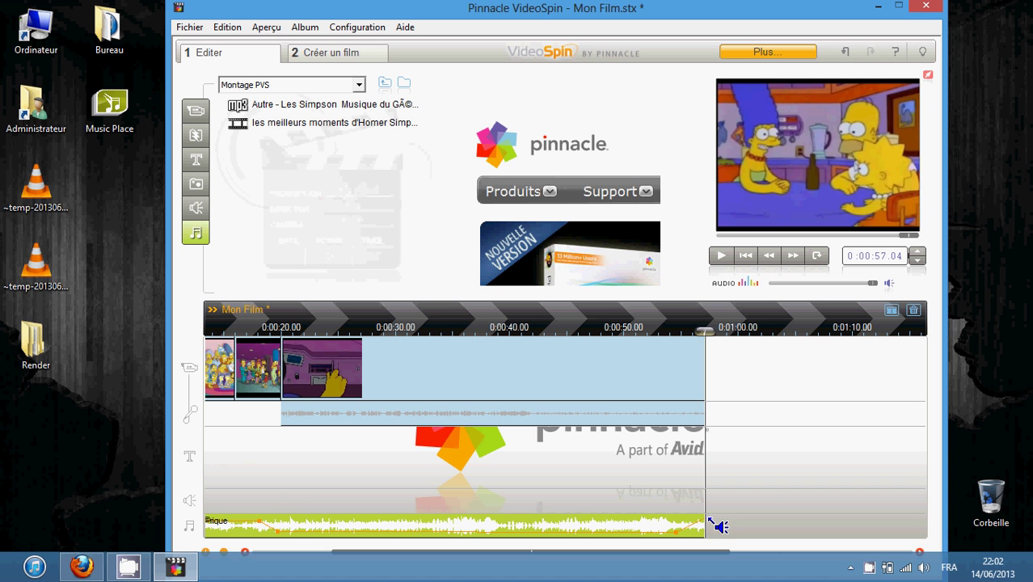
- Extend the end of the Homer Simpson video clip to about 0:01:21
mouse_move(703, 329)
mouse_down()
mouse_move(644, 333)
mouse_move(688, 331)
mouse_up()
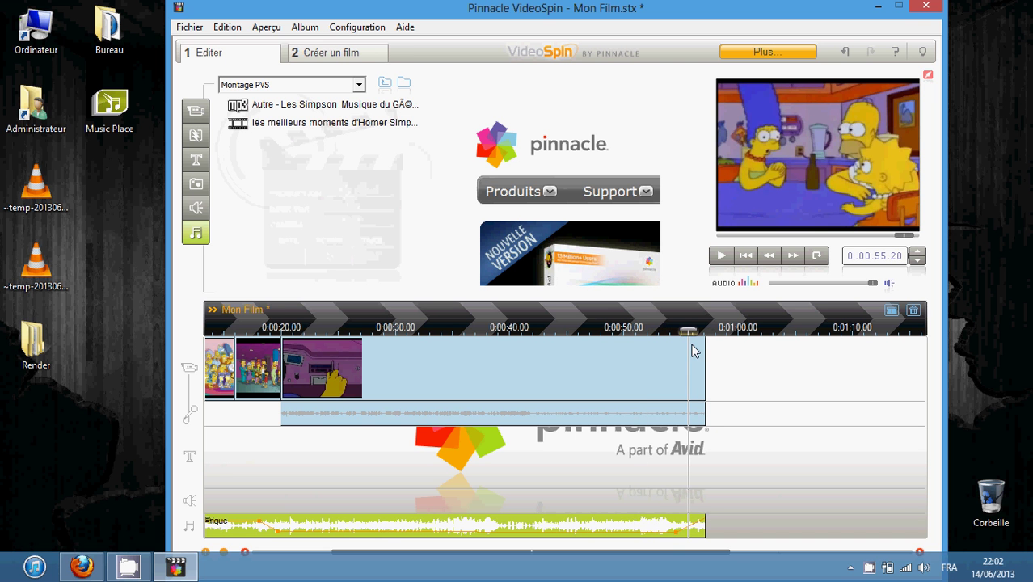
drag(707, 371, 899, 372)
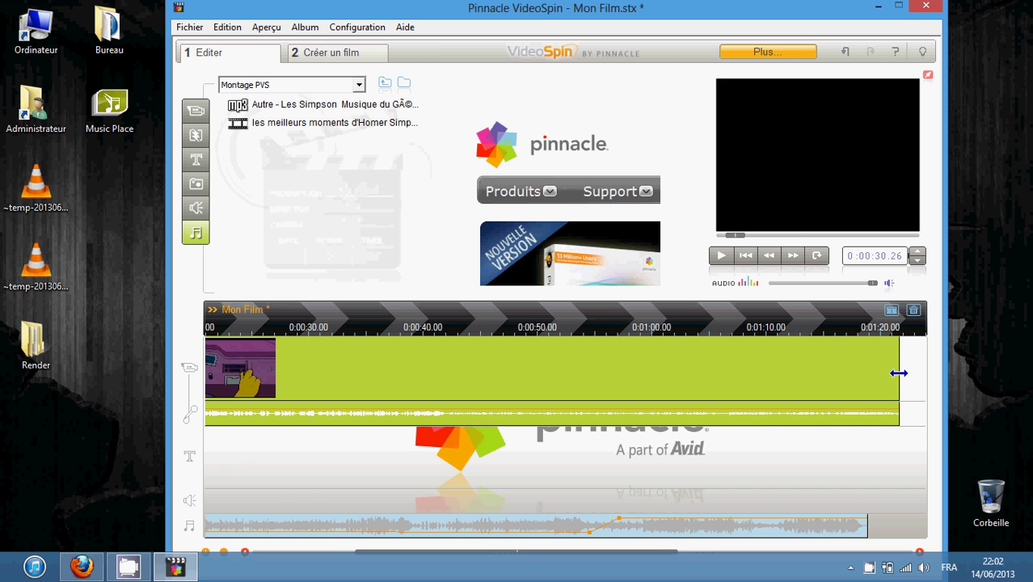
- Shorten the Homer Simpson video clip and the music to end at 0:00:48.07, and raise the music's volume curve near the end
click(856, 526)
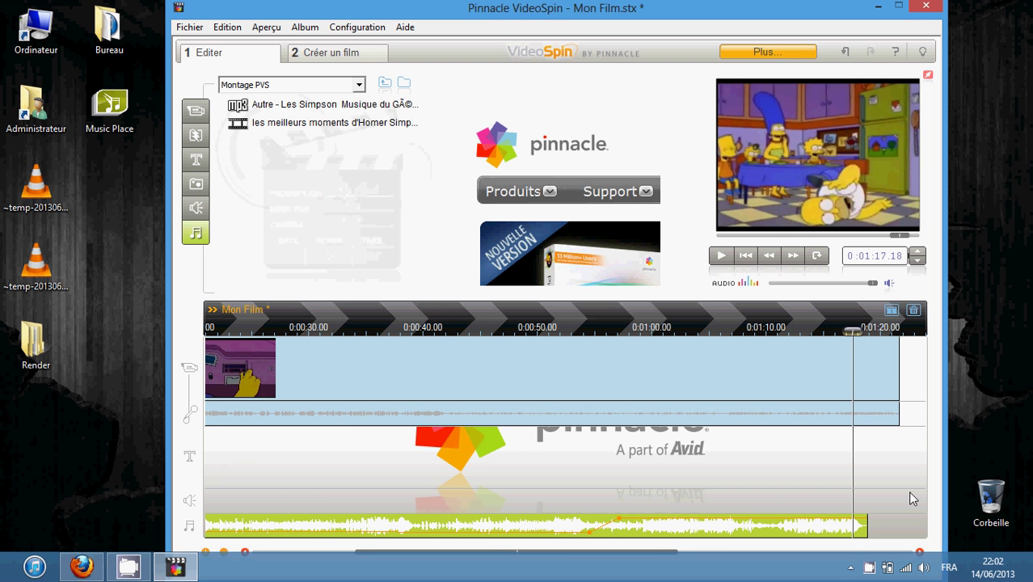
click(897, 371)
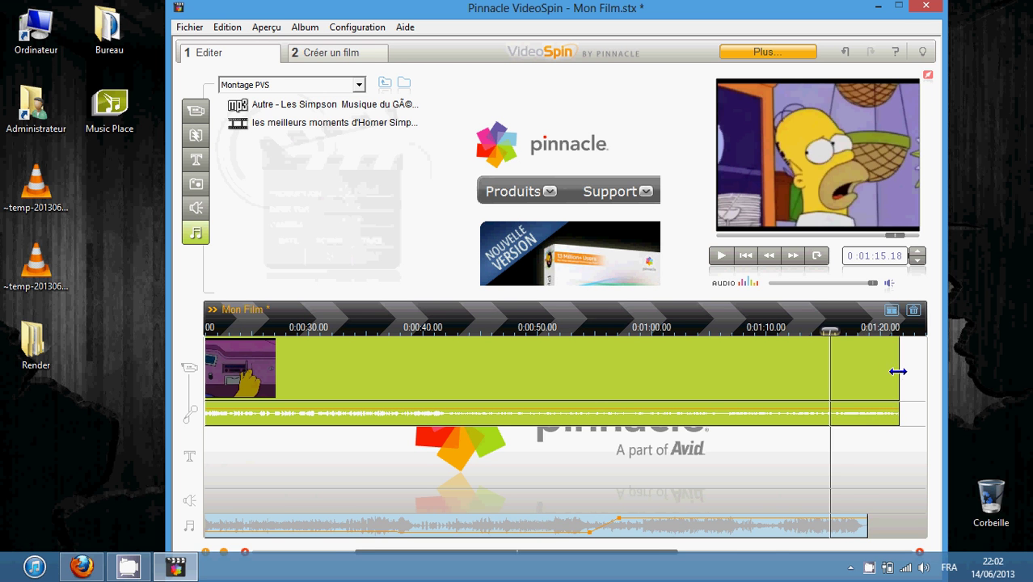
drag(895, 370, 518, 402)
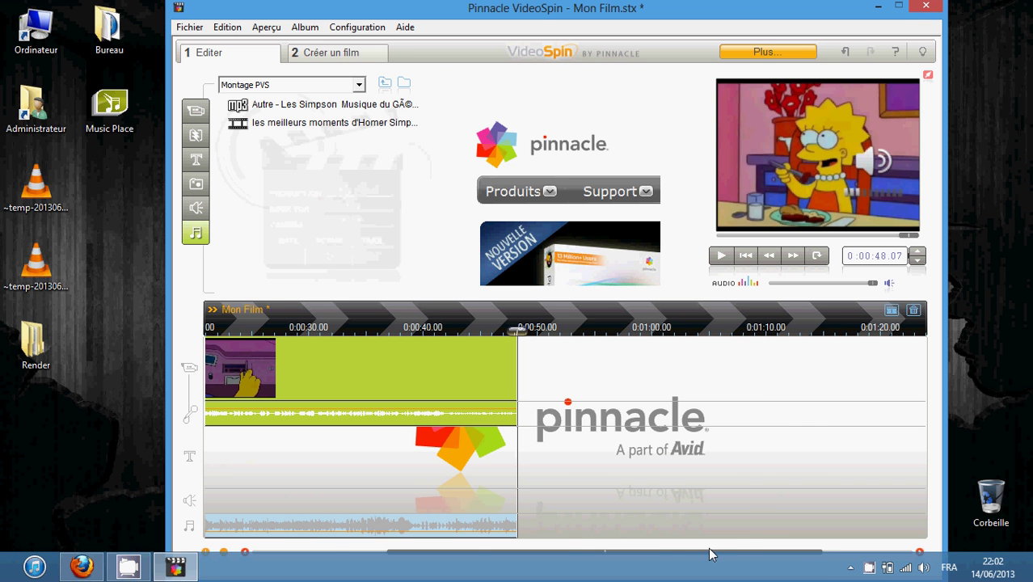
scroll(709, 554, up, 5)
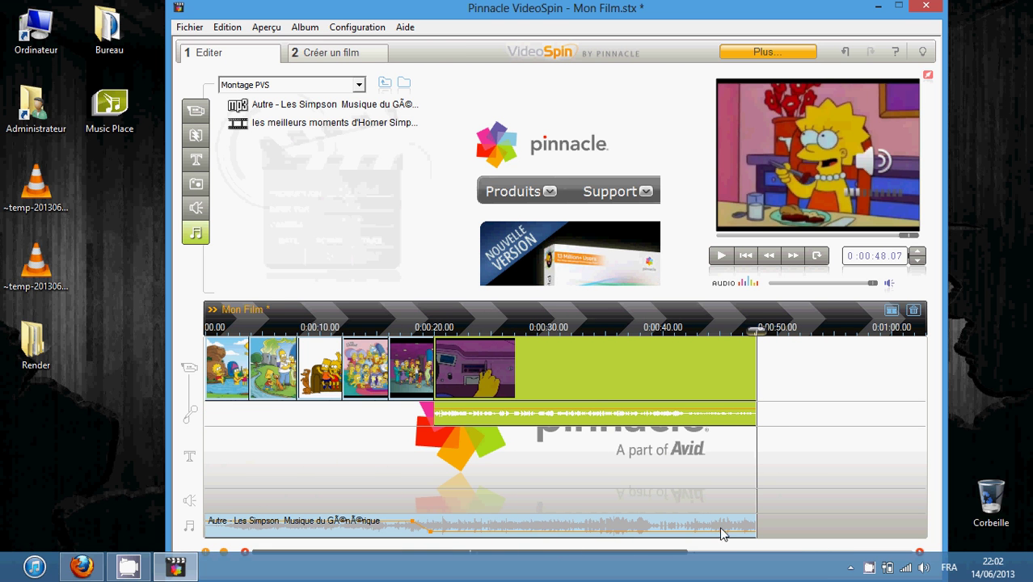
click(737, 537)
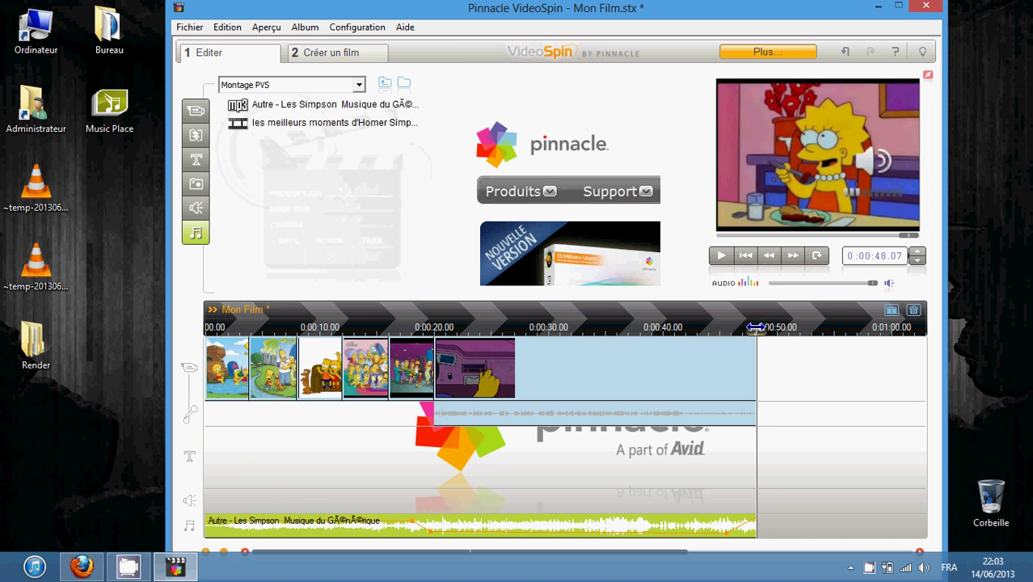
- Play the montage from the start through the first pictures to check the music, and pause it
drag(757, 332, 206, 328)
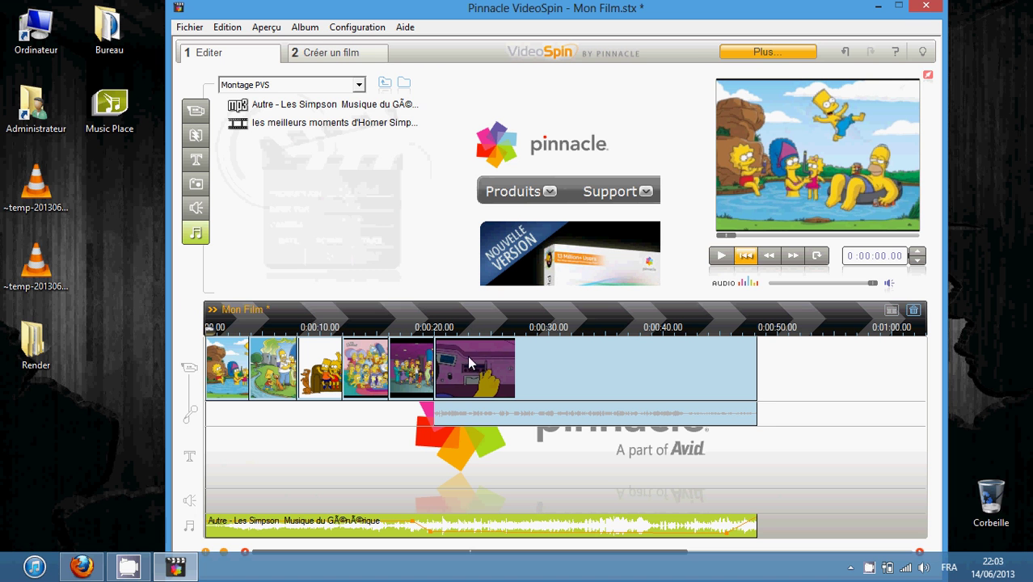
click(746, 257)
click(720, 256)
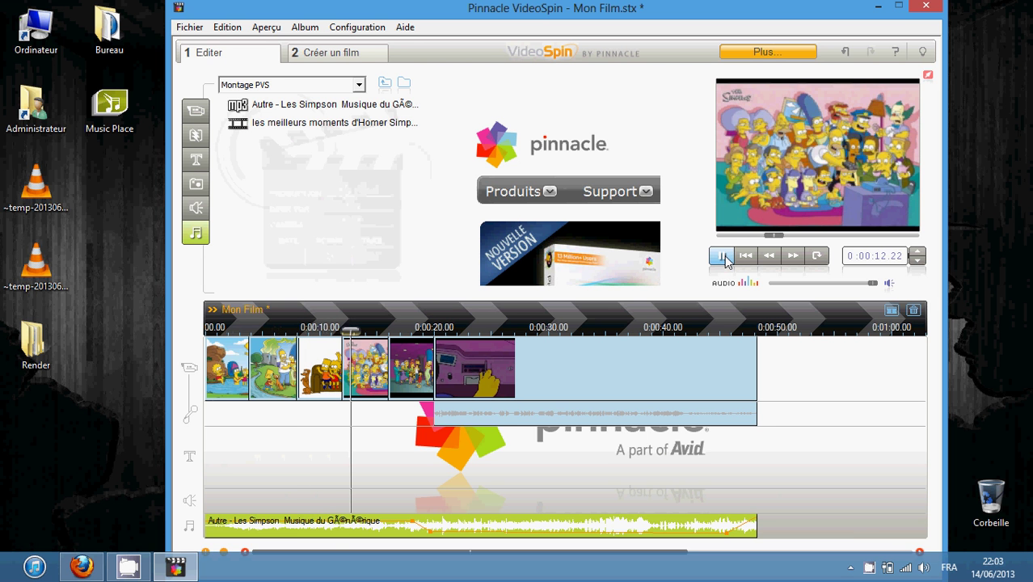
click(722, 256)
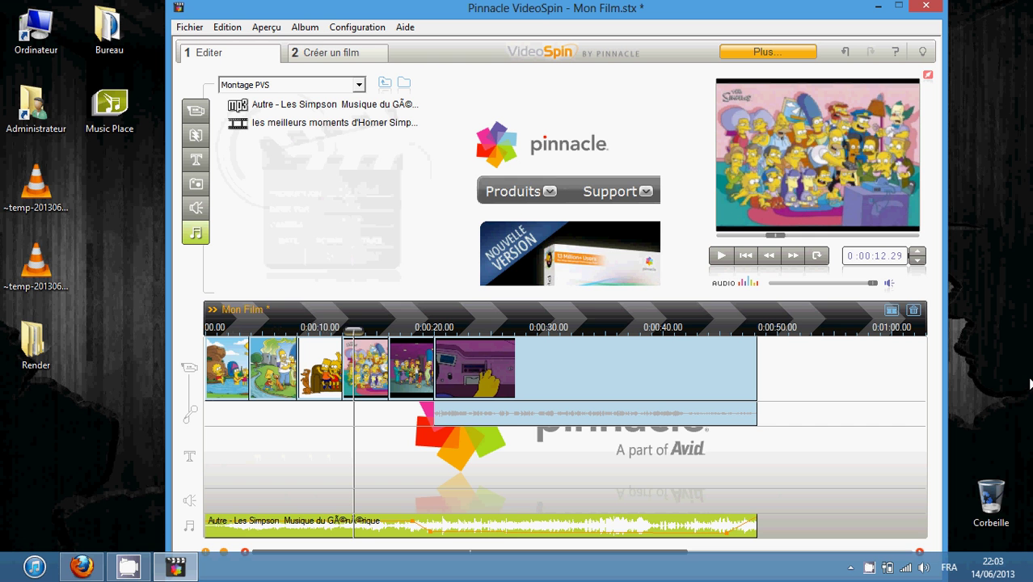
- Insert the standard "Ma production de films" title before the first picture and open it for editing
click(195, 160)
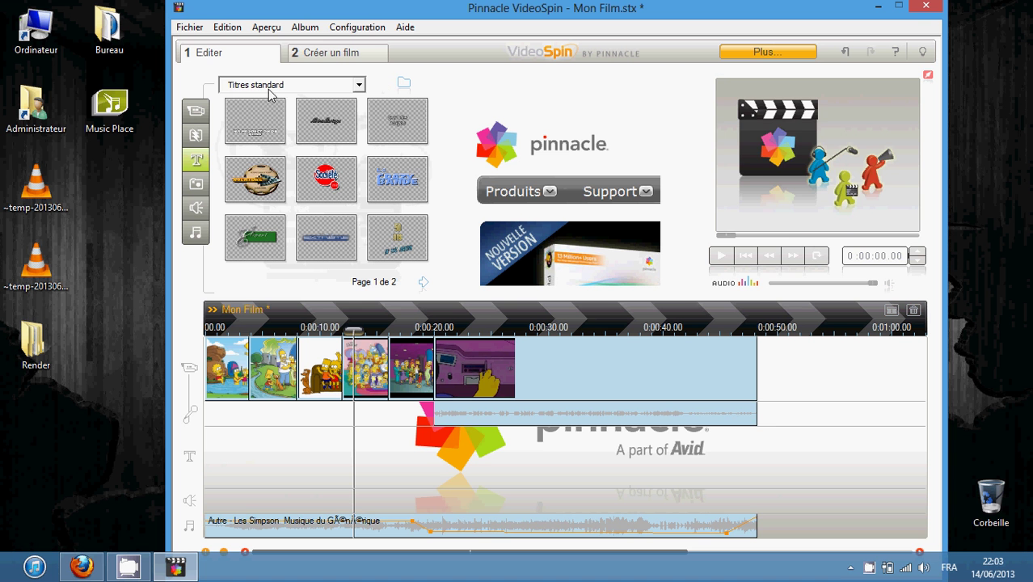
drag(264, 132, 208, 362)
double_click(239, 359)
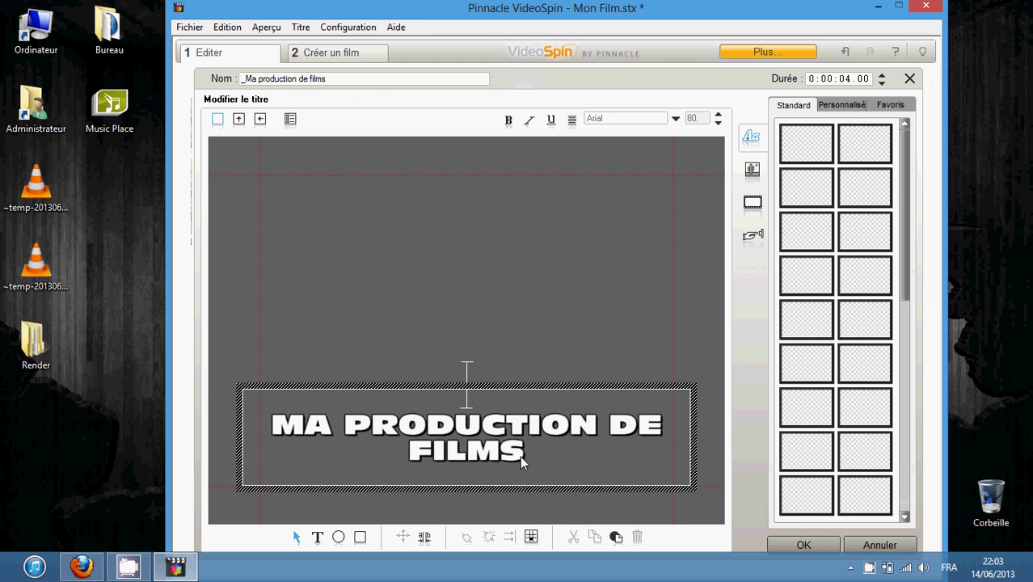
- Replace the title's placeholder text with "Les Simpsons" in the gold lettering style on a rounded black background
key(BackSpace)
key(BackSpace)
key(BackSpace)
key(BackSpace)
key(BackSpace)
key(BackSpace)
key(BackSpace)
key(BackSpace)
key(BackSpace)
key(BackSpace)
key(BackSpace)
key(BackSpace)
key(BackSpace)
key(BackSpace)
key(BackSpace)
key(BackSpace)
key(BackSpace)
key(BackSpace)
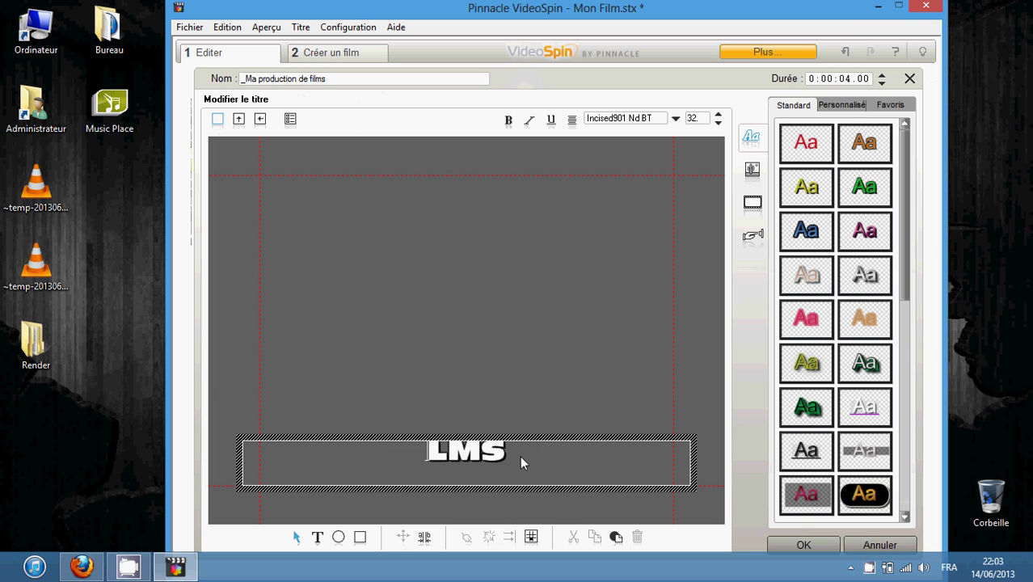
key(Delete)
key(Delete)
key(Delete)
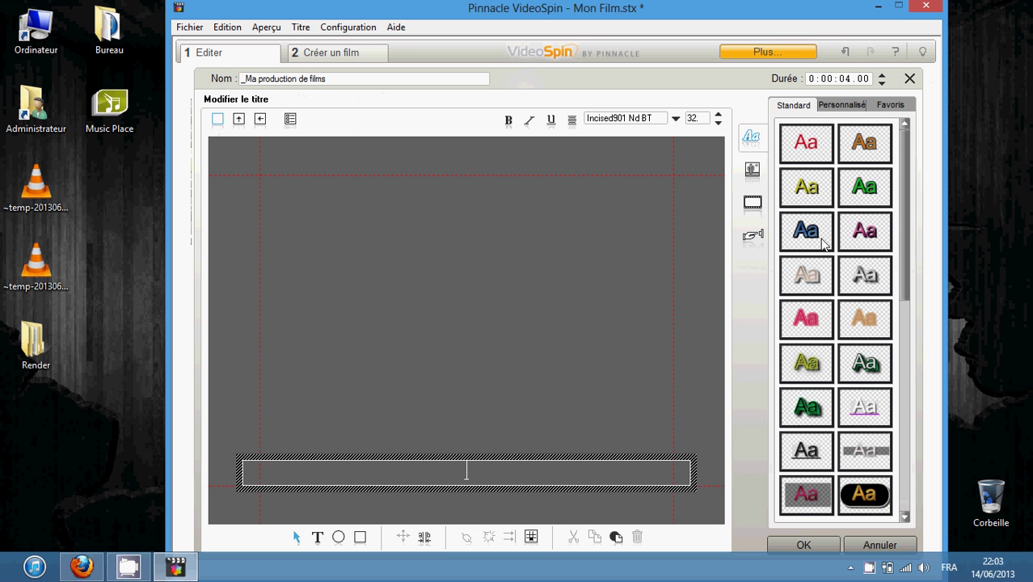
click(872, 499)
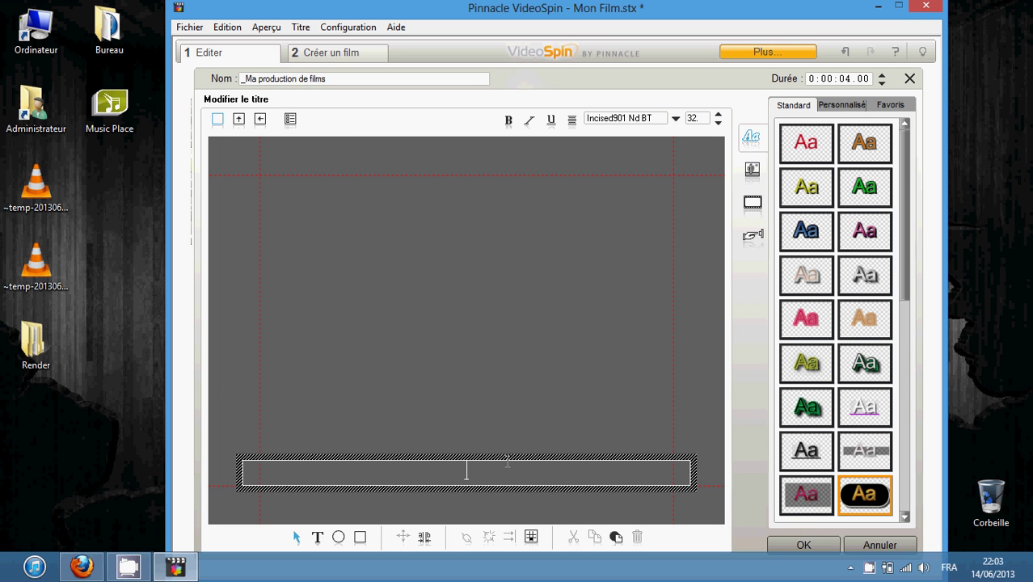
text(Les )
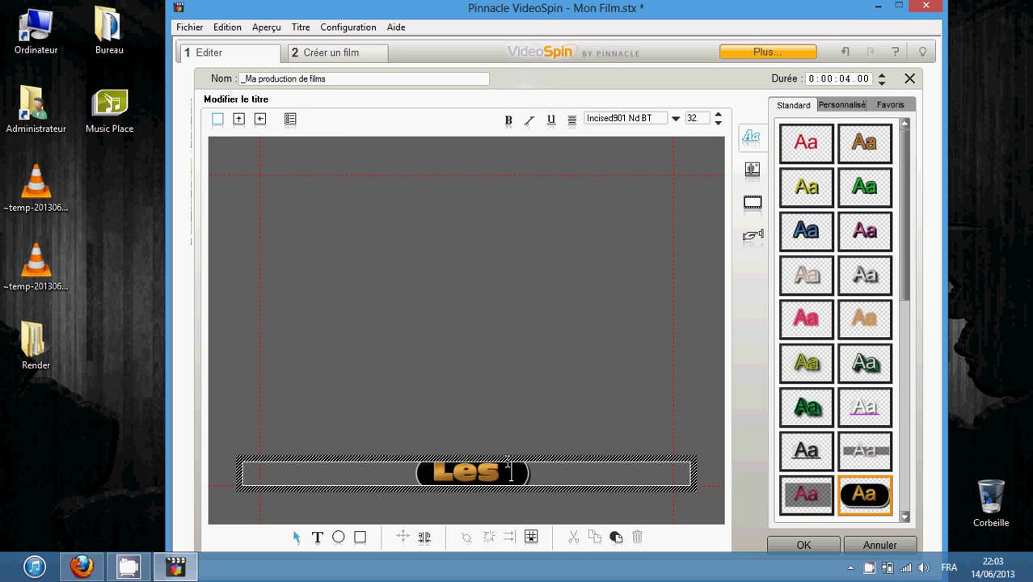
text(Simpsons)
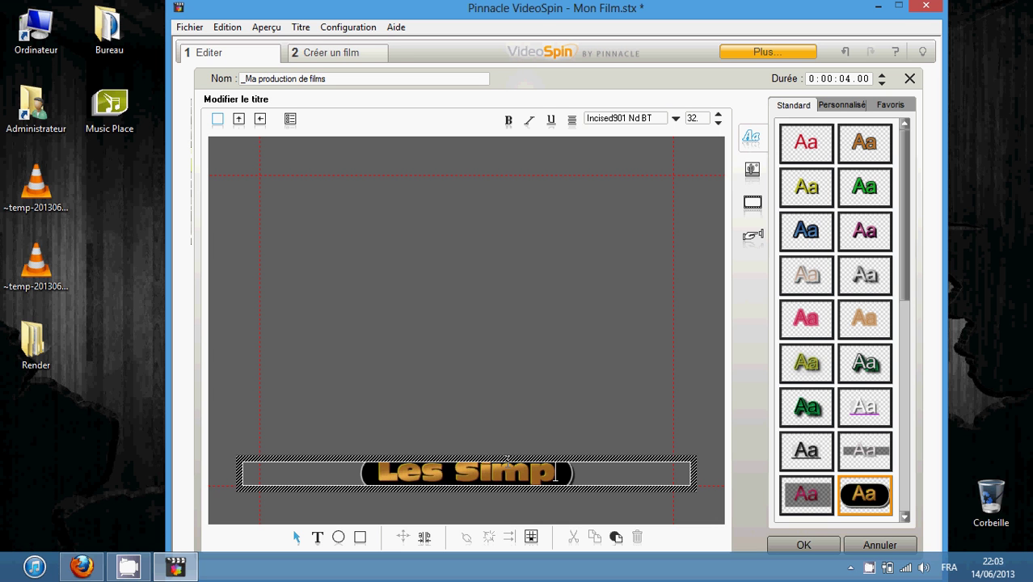
- Place the "Les Simpsons" text diagonally, rising across the middle of the frame, and set its font size to 50
click(425, 459)
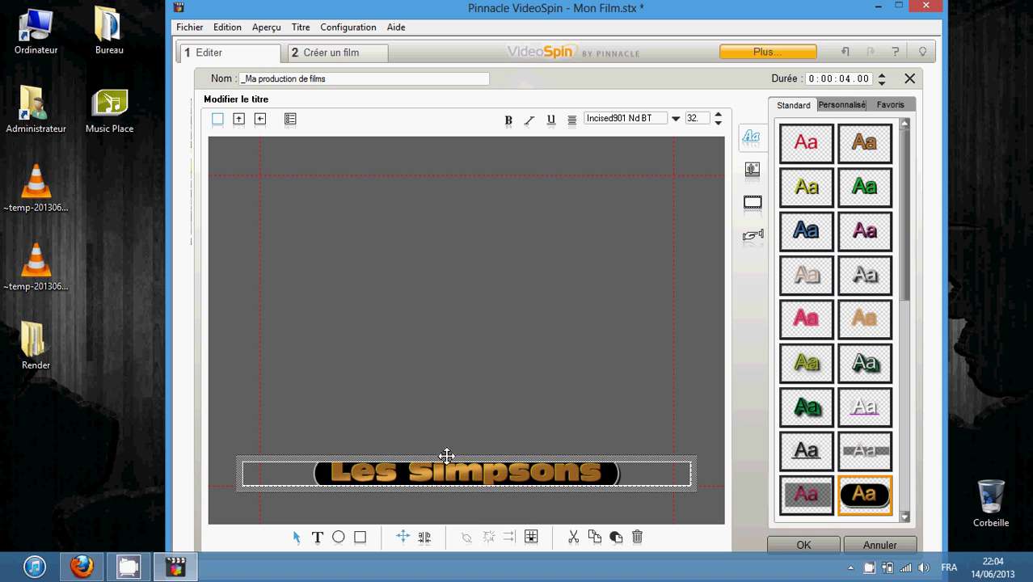
drag(446, 454, 543, 254)
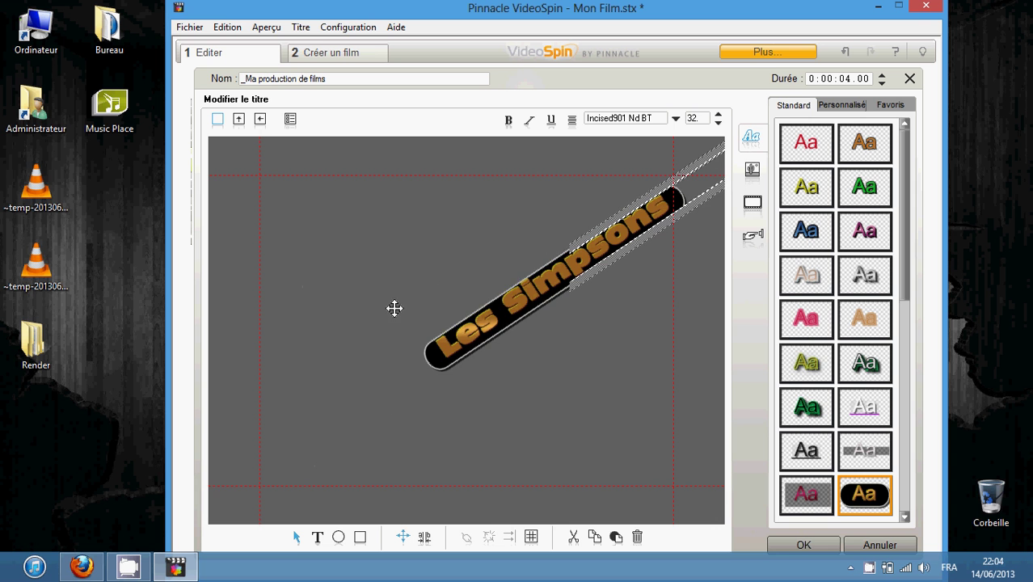
drag(557, 249, 480, 291)
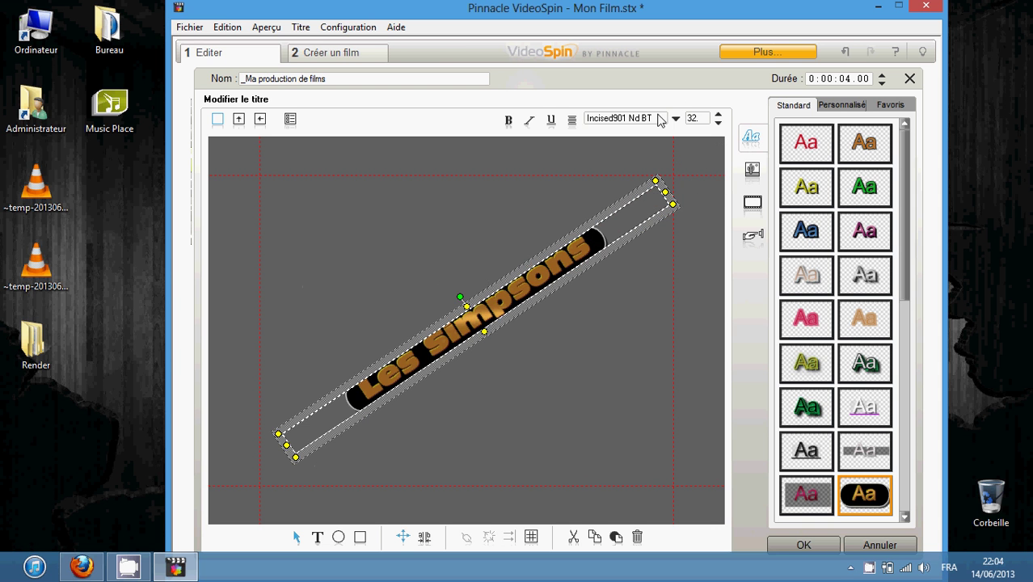
click(716, 114)
click(717, 115)
click(717, 116)
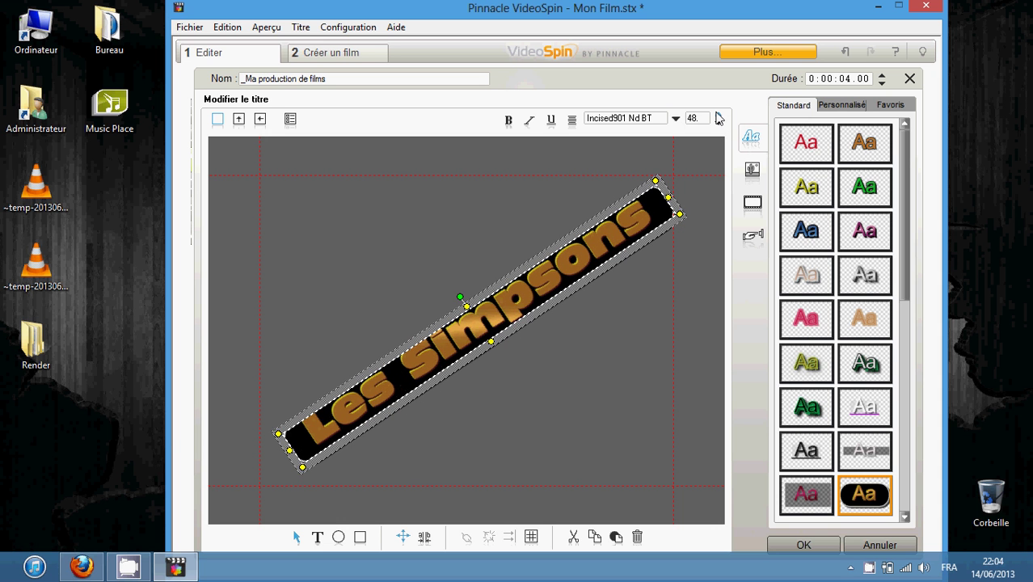
click(718, 117)
click(503, 368)
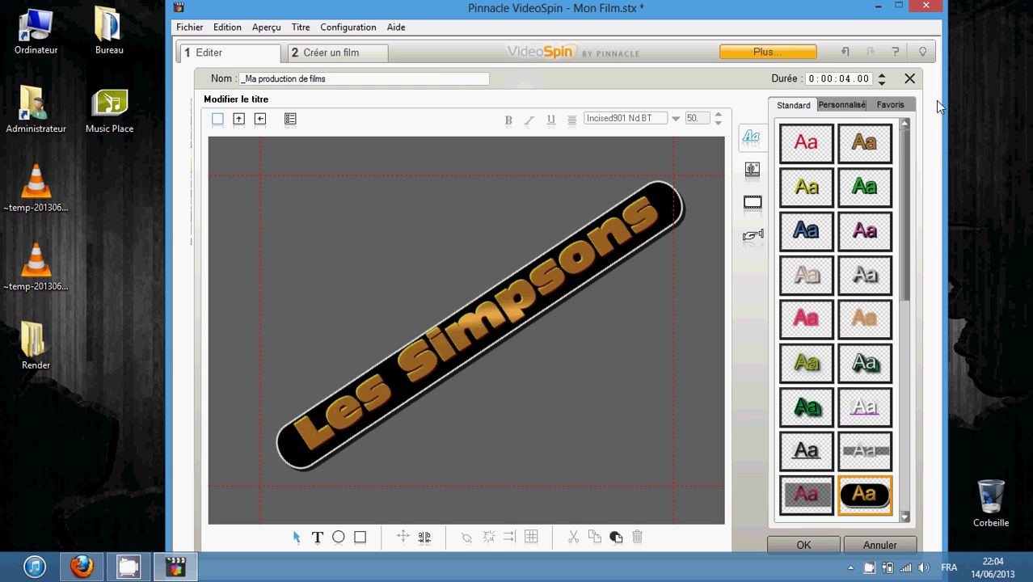
- Give the title a gradient background and set the gradient's lower-right corner to bright green
click(748, 166)
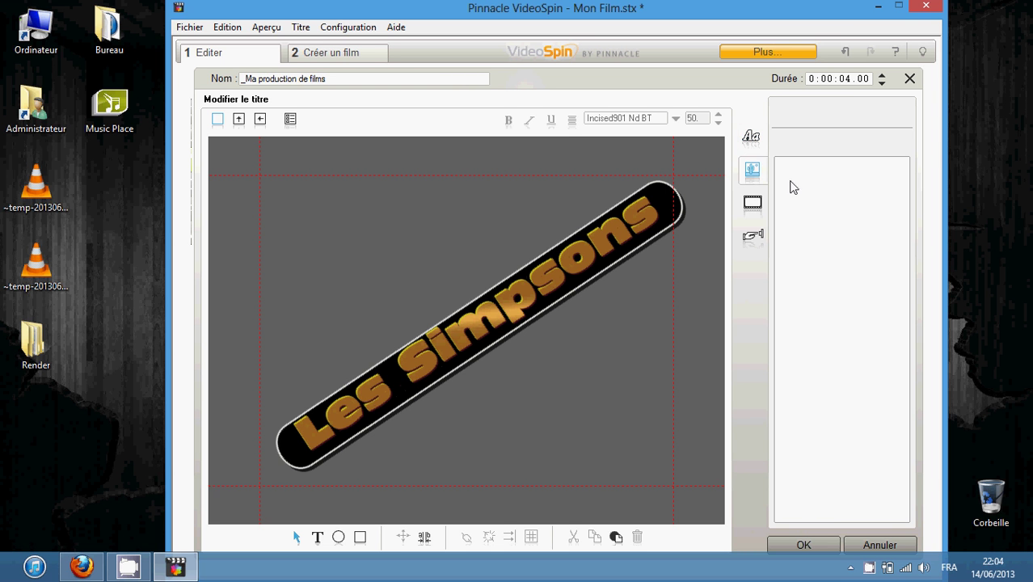
click(753, 172)
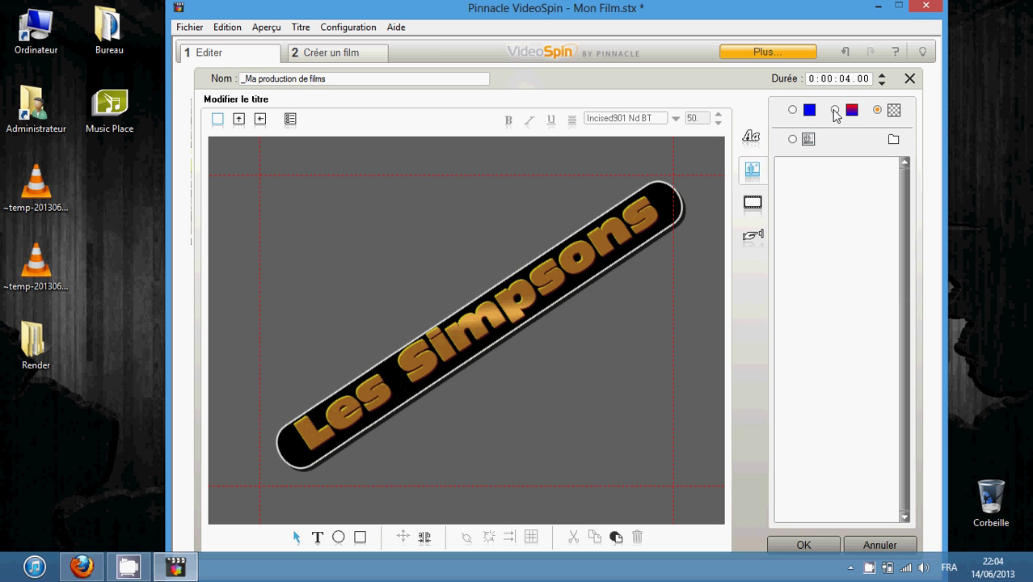
click(834, 111)
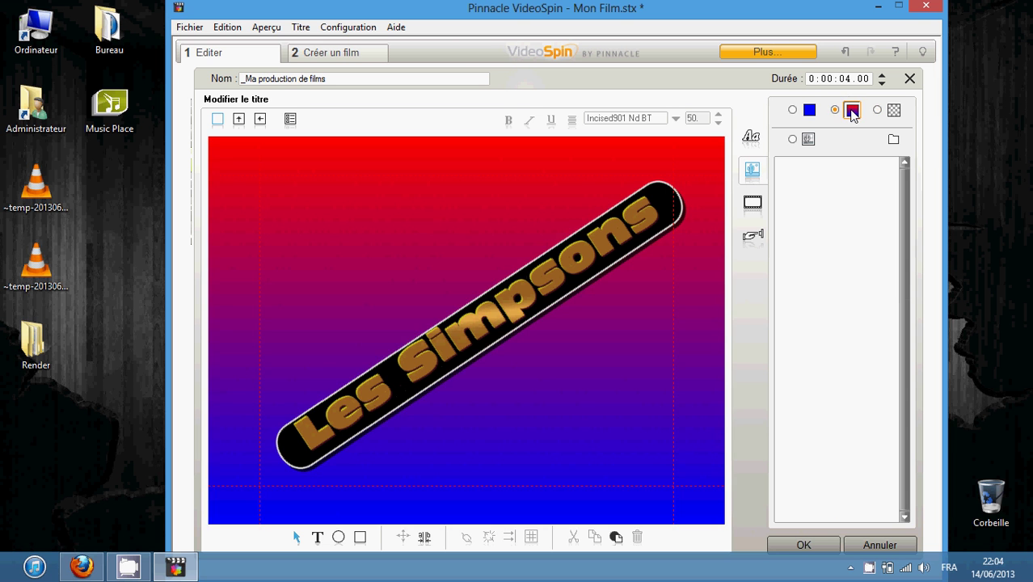
click(850, 110)
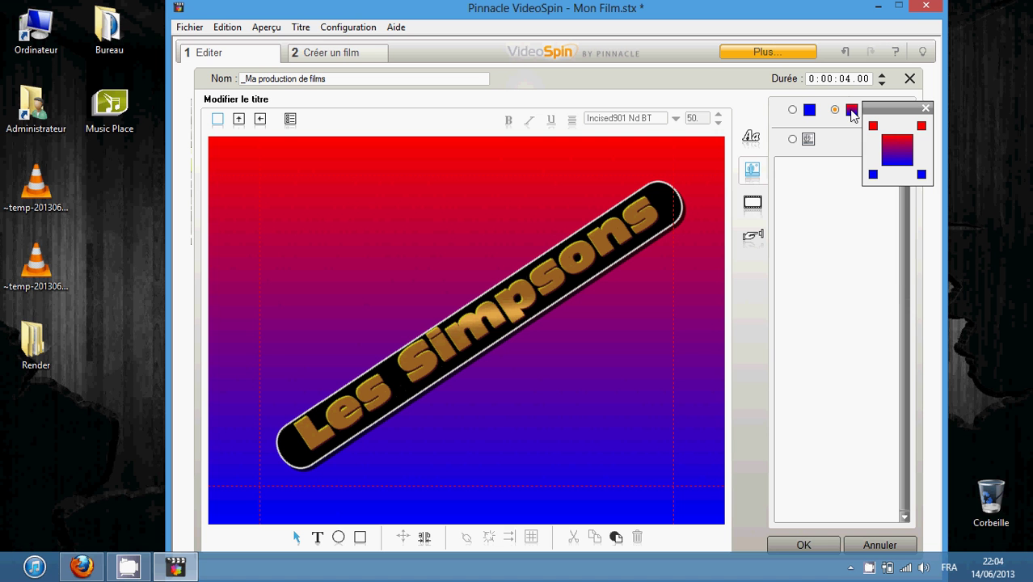
click(921, 173)
click(746, 114)
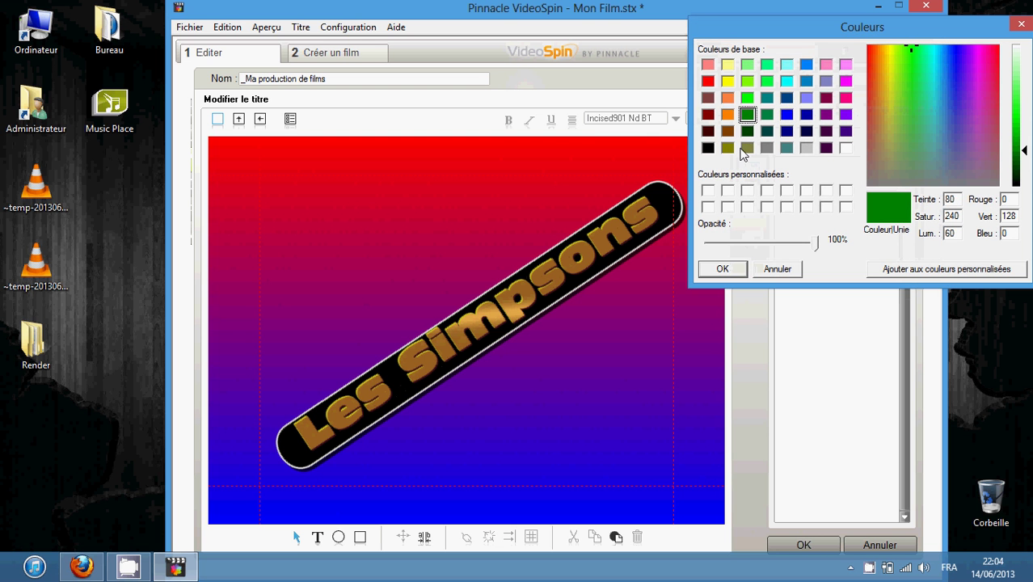
click(747, 98)
click(711, 271)
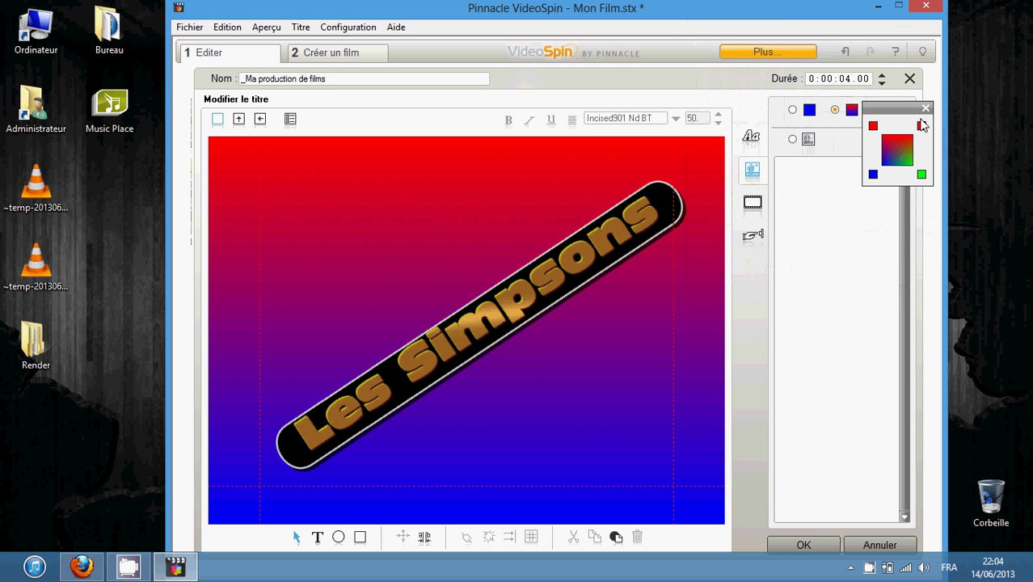
- Set the background gradient's upper-left corner to orange and close the title editor
click(873, 125)
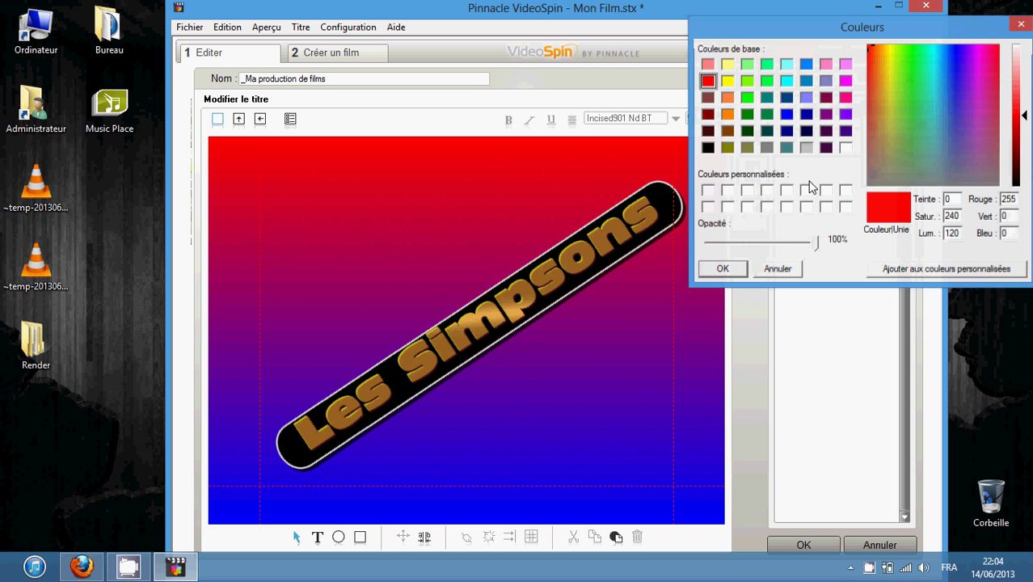
click(726, 114)
click(721, 269)
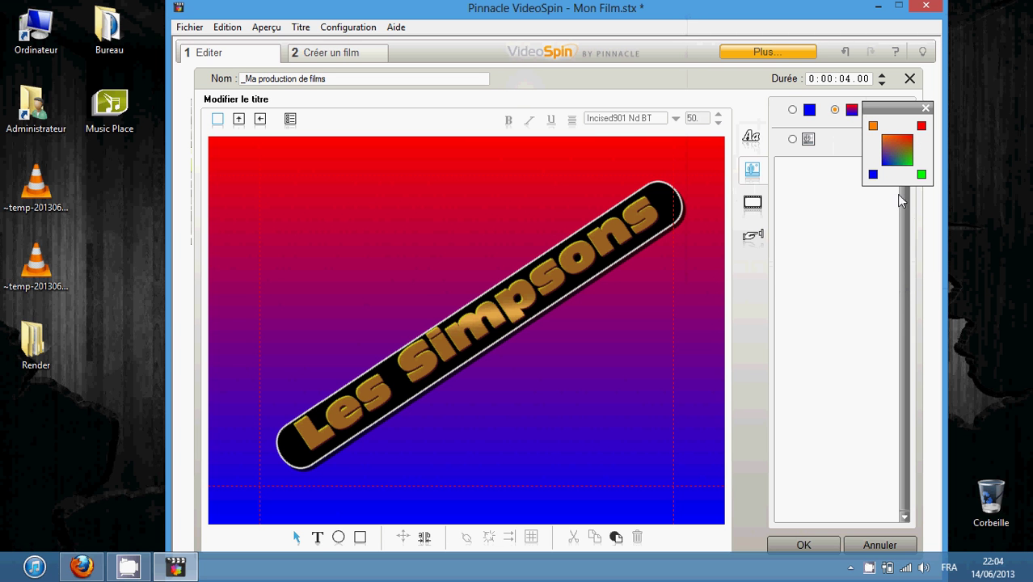
click(925, 107)
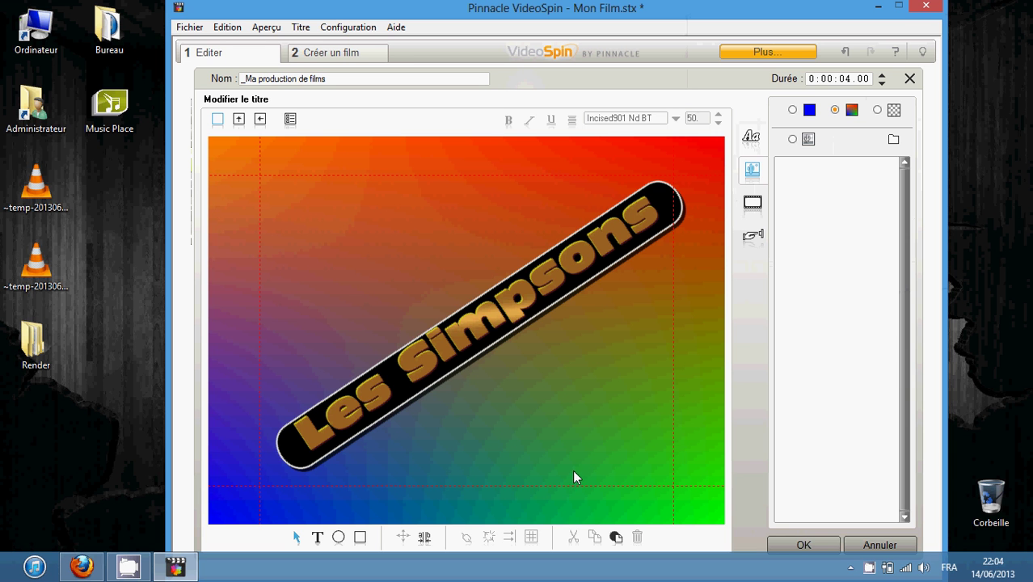
click(751, 136)
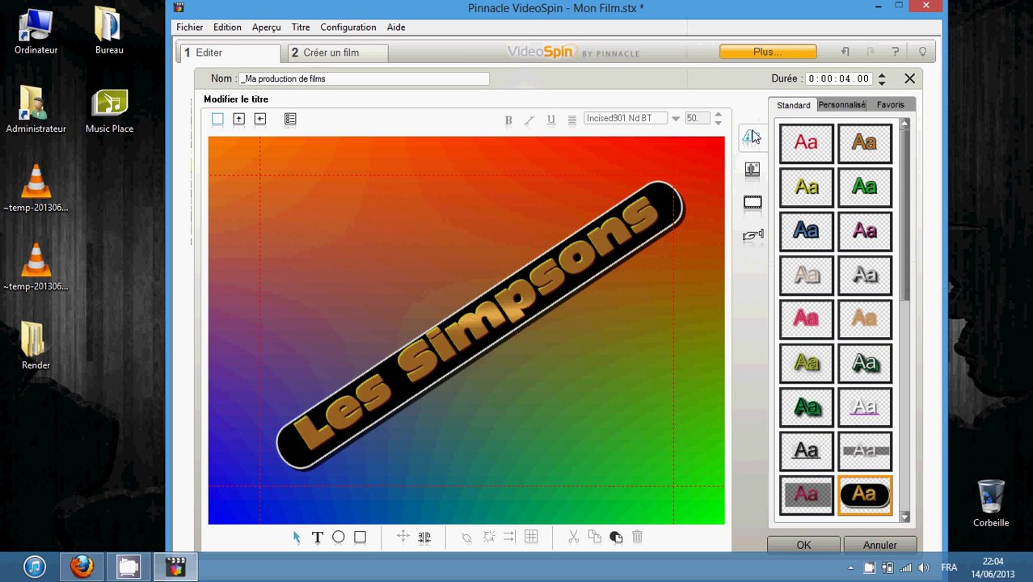
click(906, 79)
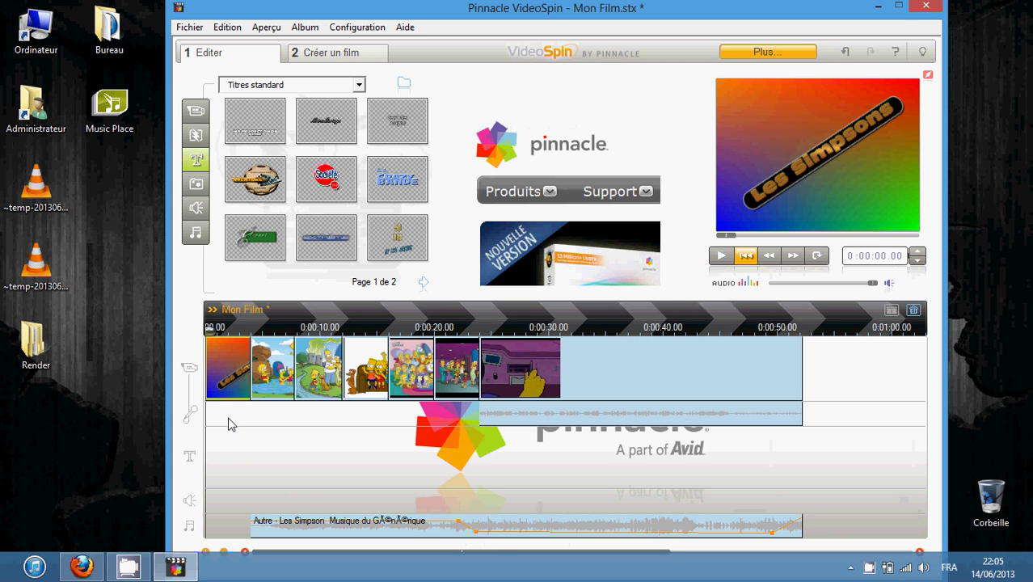
- Move the music to the start of the film under the title and extend its end to 0:00:51.25
click(280, 532)
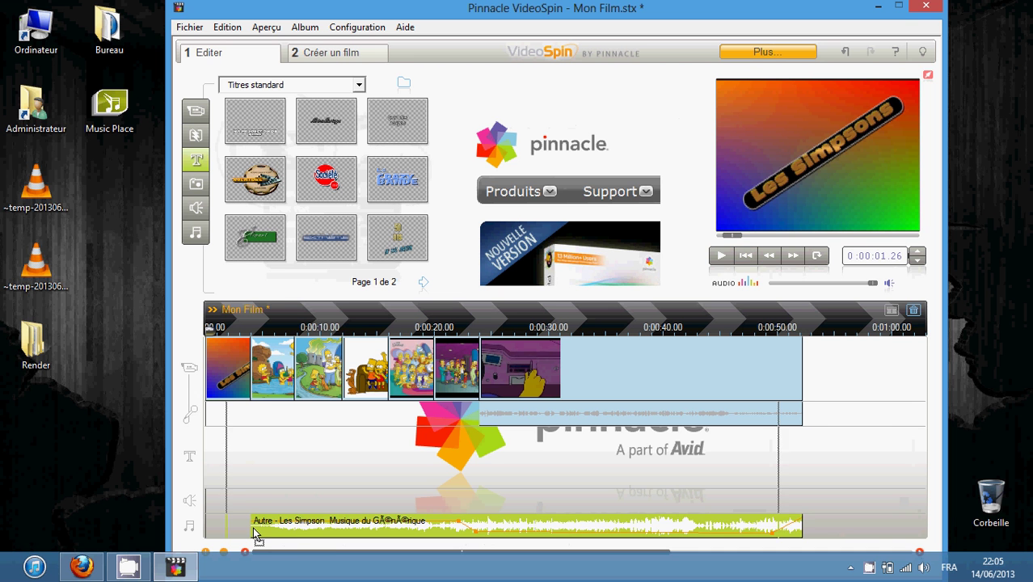
drag(229, 527, 231, 528)
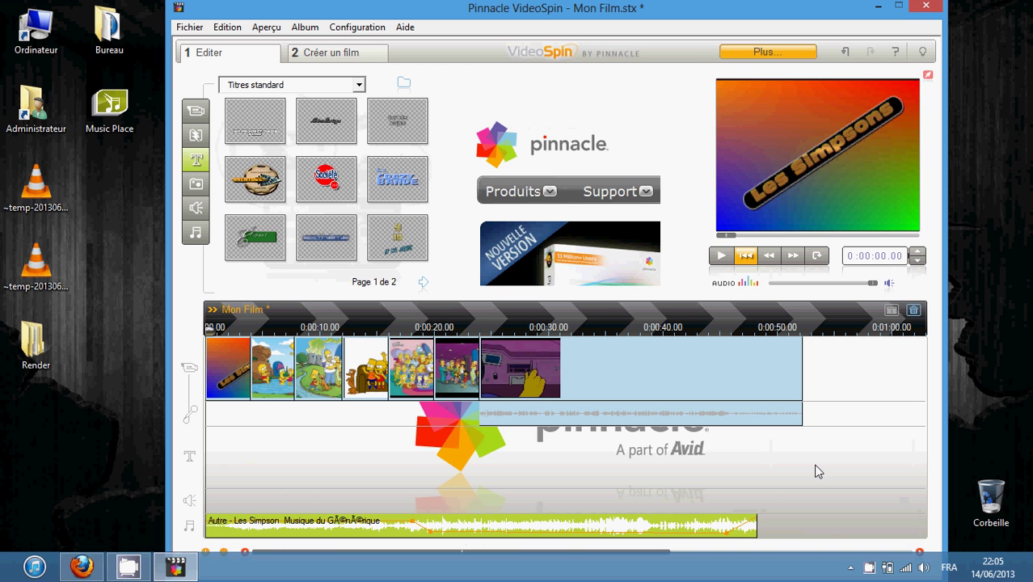
drag(753, 526, 797, 525)
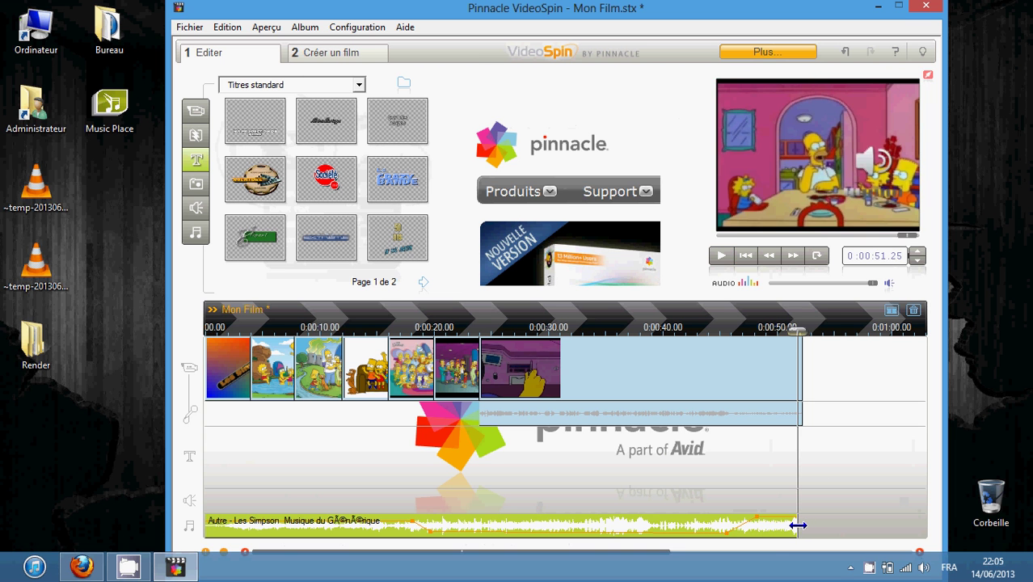
click(799, 529)
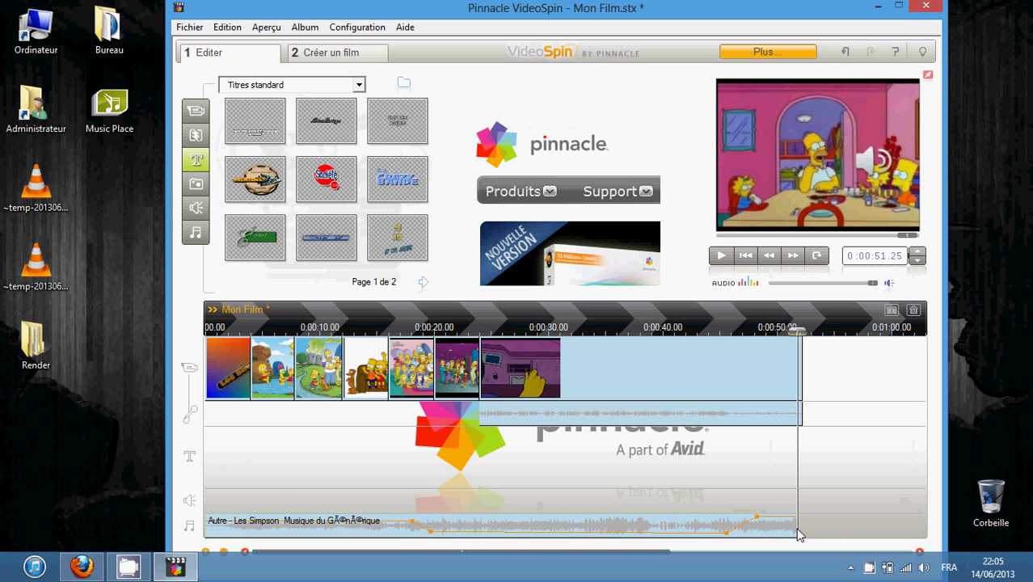
- Extend the end of the music to 0:00:52.07, level with the end of the video clip
click(798, 531)
drag(795, 526, 802, 525)
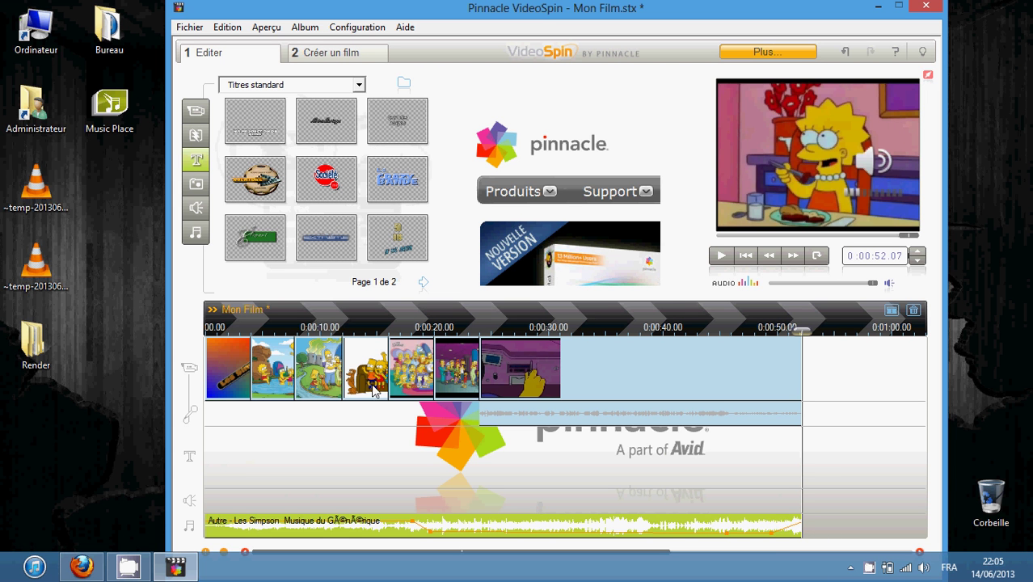
- Add the heart-shaped 2D transition between the first and second pictures
click(196, 135)
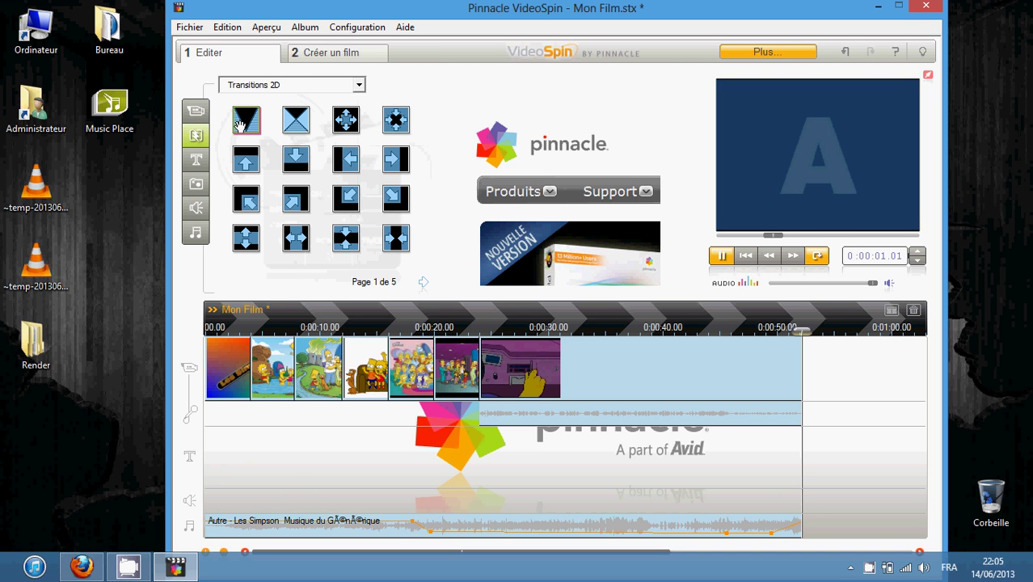
drag(249, 157, 248, 121)
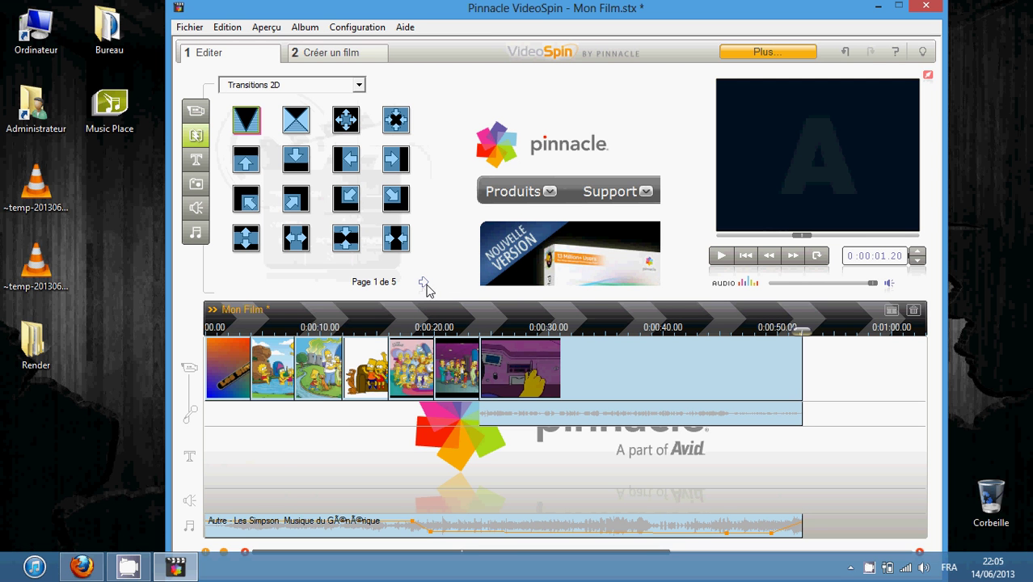
click(423, 282)
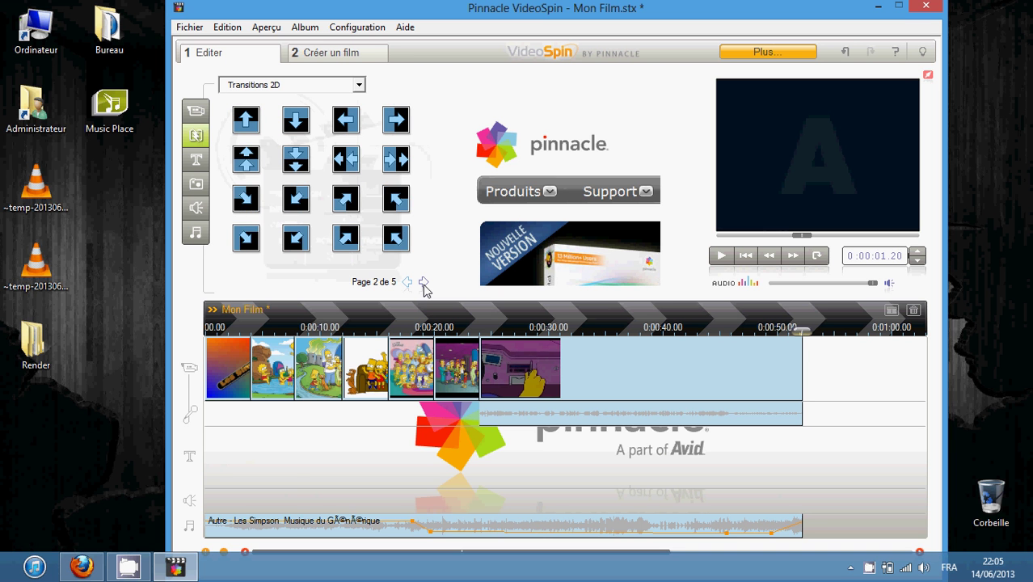
click(423, 282)
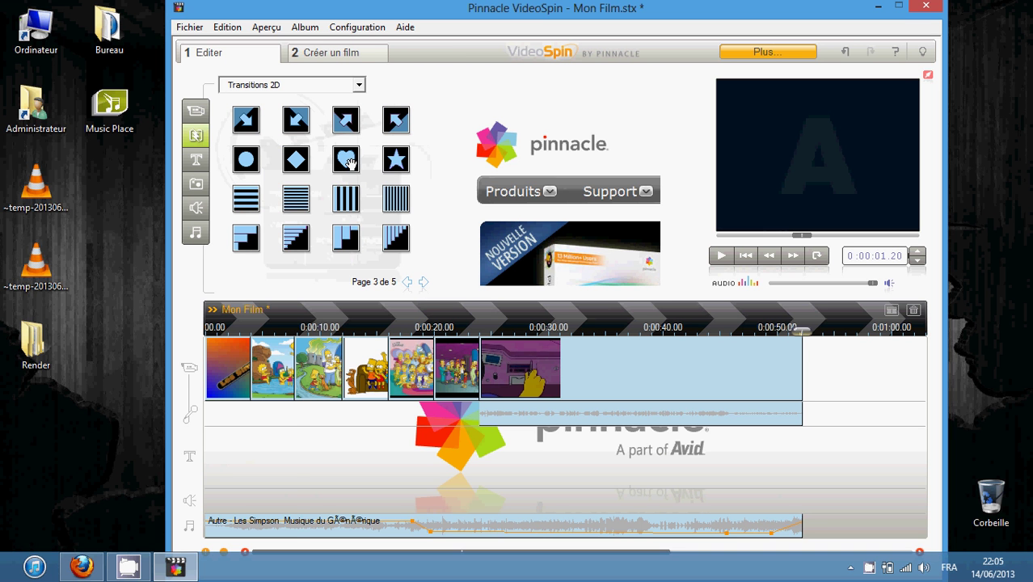
drag(346, 159, 292, 371)
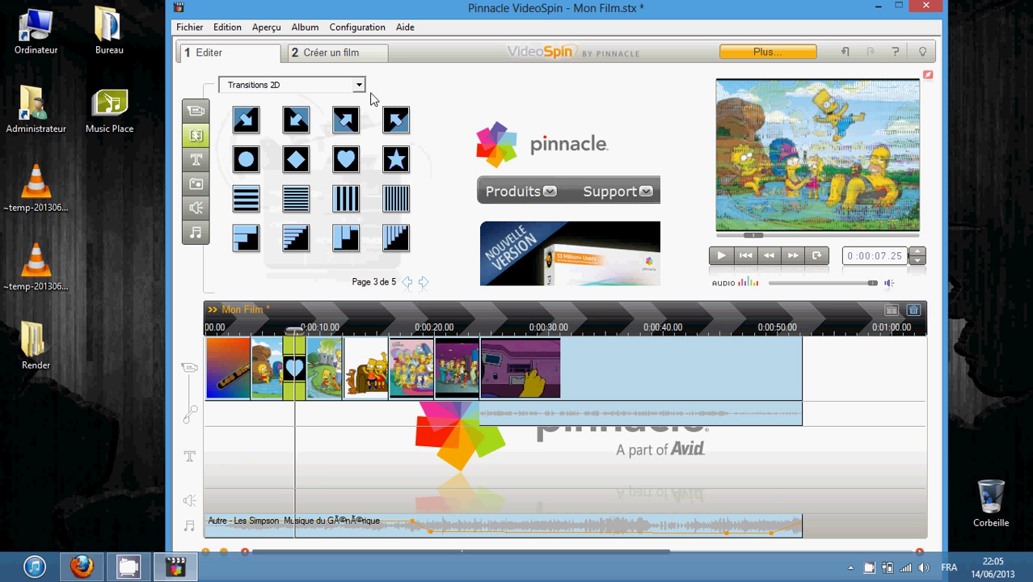
- Add the fine random-pixel transition between the second and third pictures and the clock-wipe transition between the title and the first picture
click(423, 282)
drag(396, 159, 342, 383)
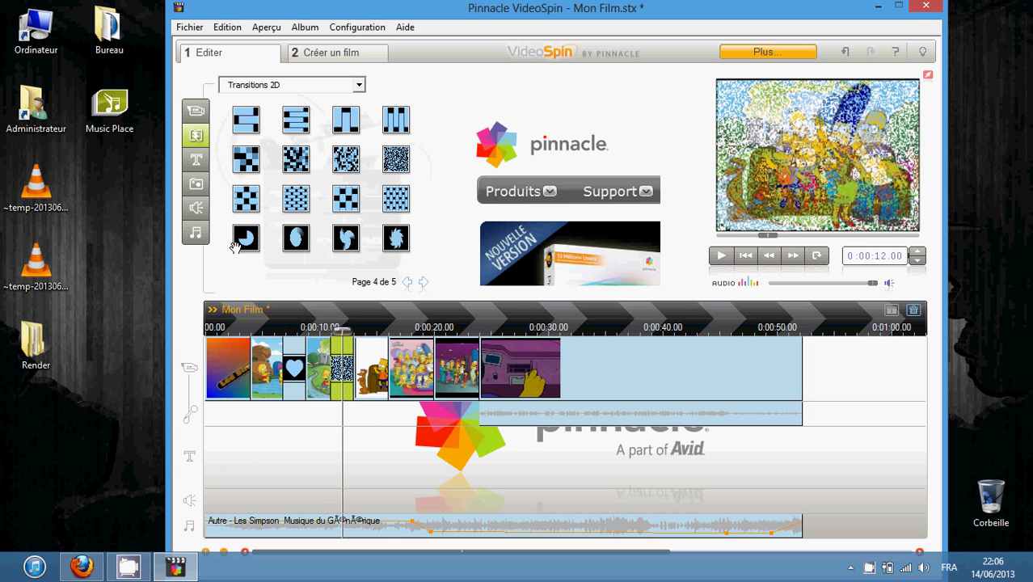
drag(241, 237, 251, 368)
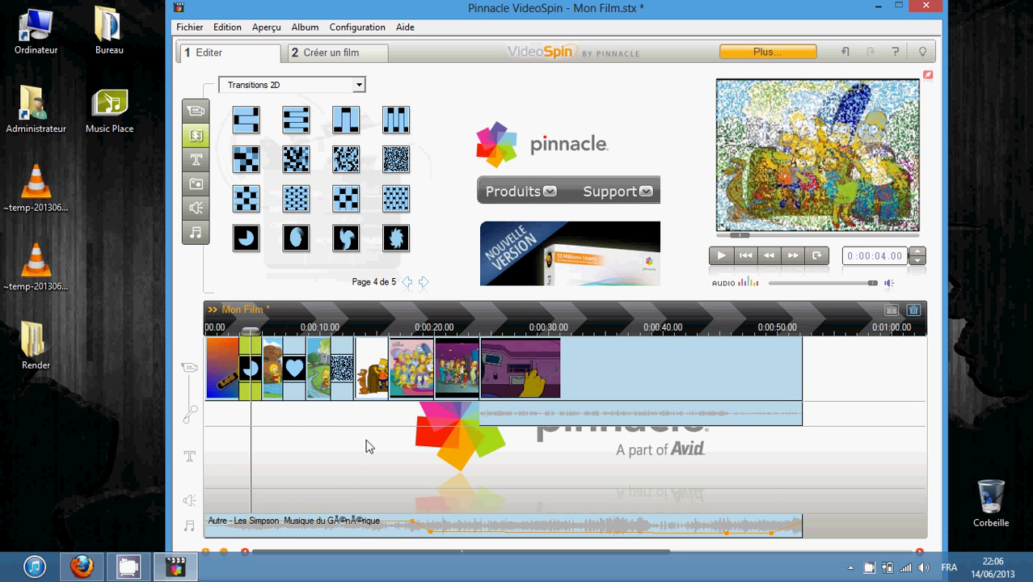
- Add the horizontal-stripes transition between the third and fourth pictures and the double left-arrow transition between the fourth and fifth pictures
click(423, 282)
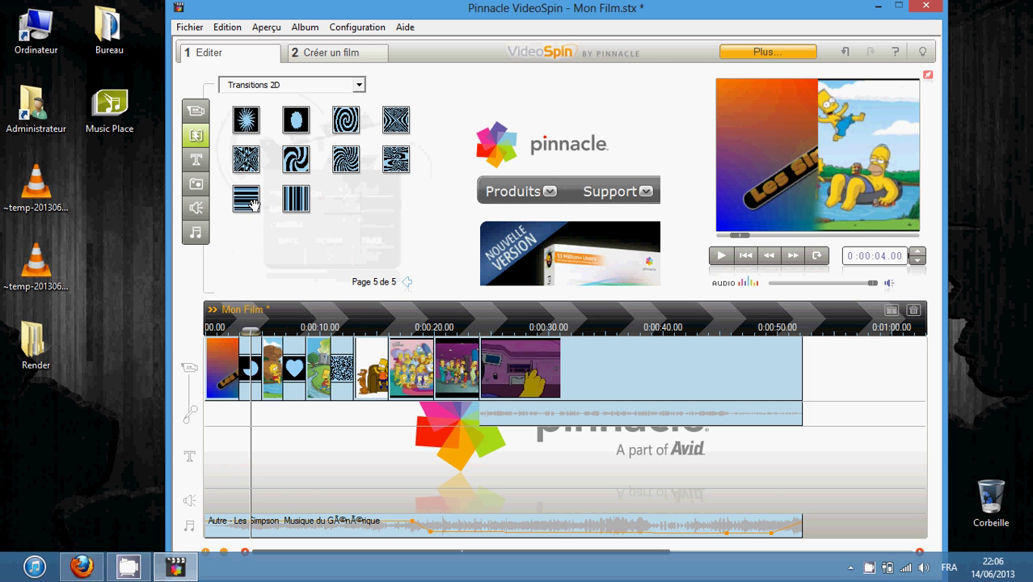
drag(240, 206, 394, 392)
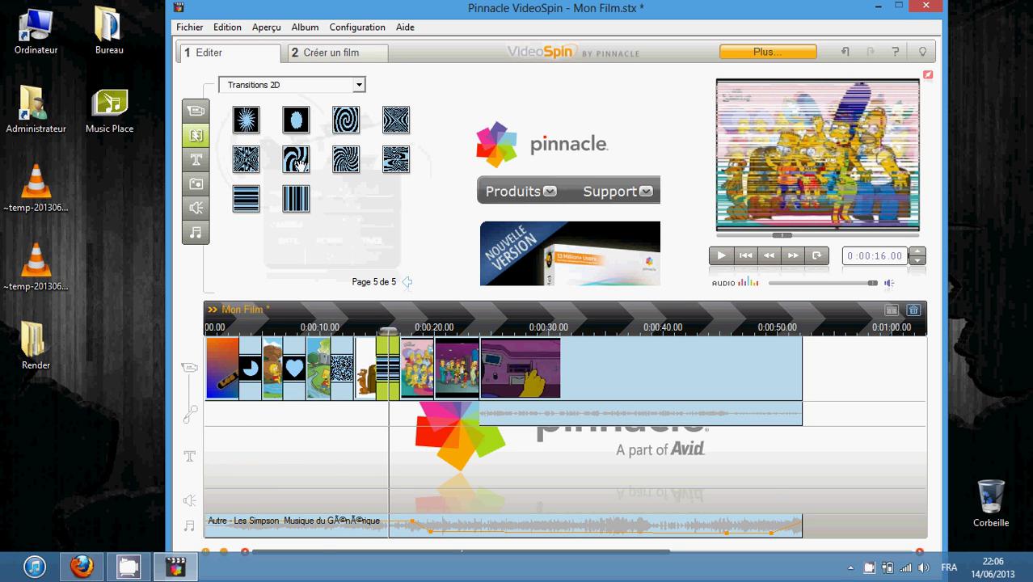
click(406, 282)
click(406, 282)
click(406, 282)
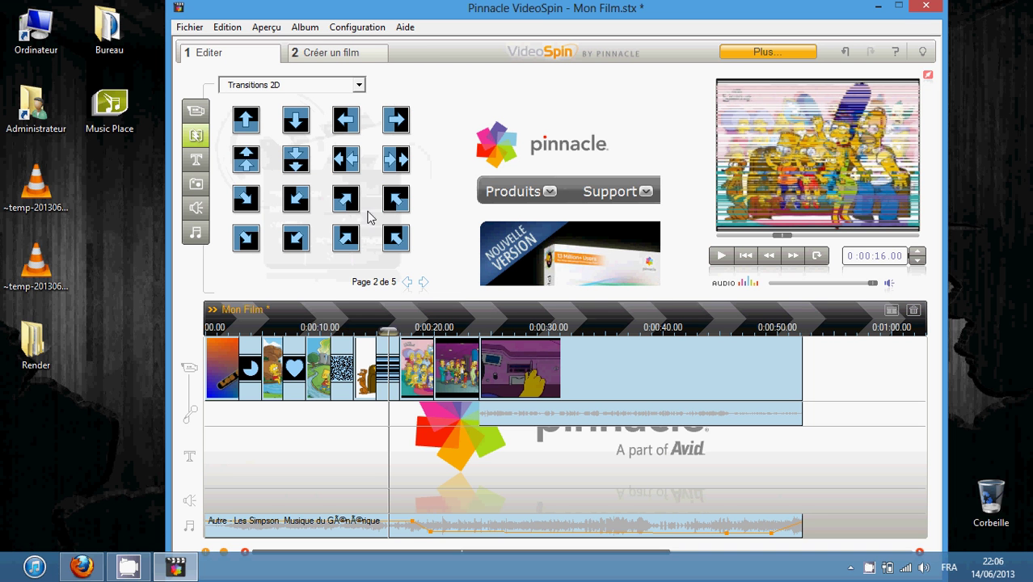
mouse_move(346, 158)
mouse_down()
mouse_move(396, 379)
mouse_move(443, 381)
mouse_up()
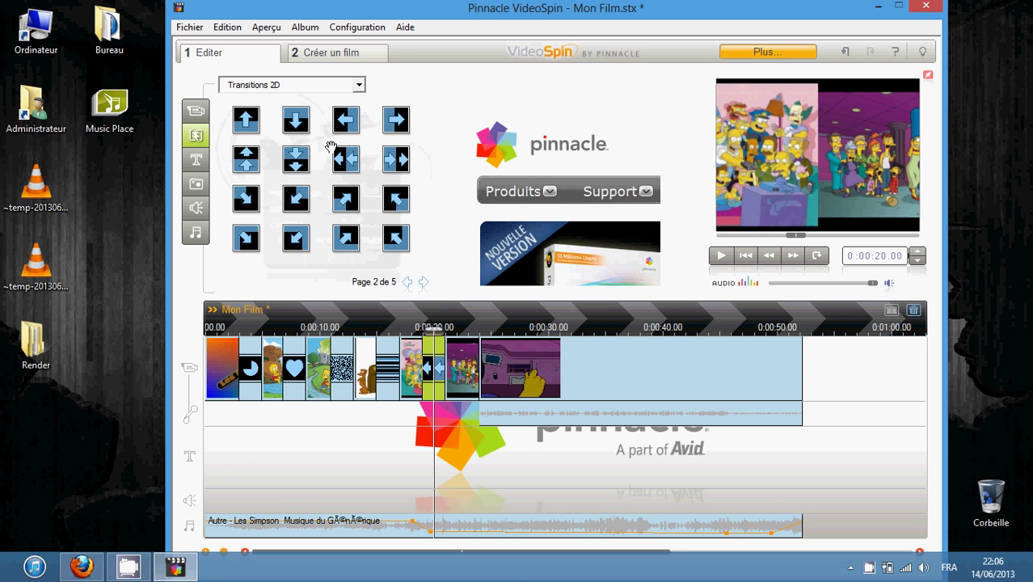
- Add the hourglass-shaped 2D transition between the last picture and the video clip
click(408, 282)
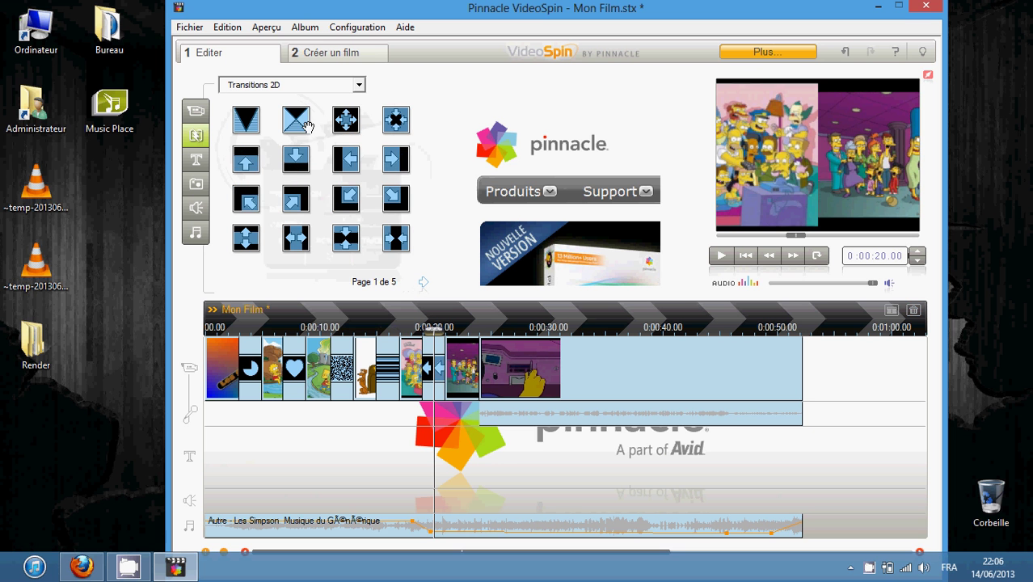
drag(295, 120, 487, 392)
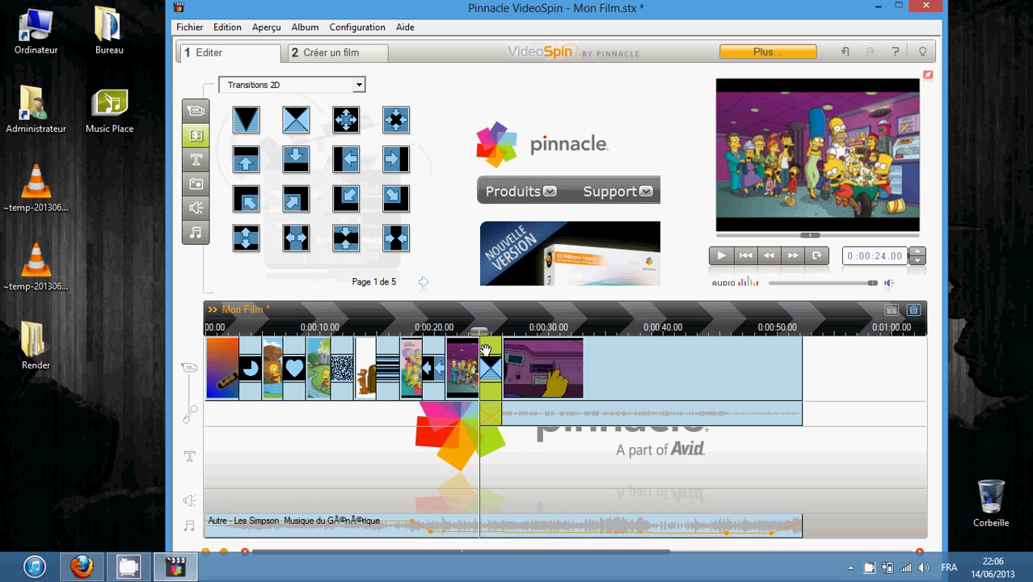
- Play the whole film from the beginning to check the transitions and music
click(431, 391)
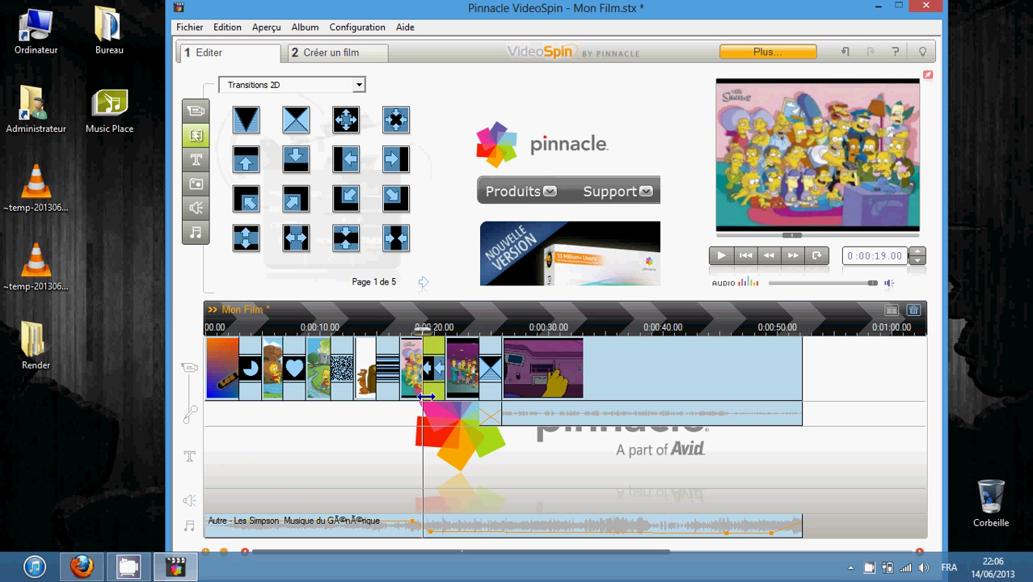
drag(423, 327, 171, 327)
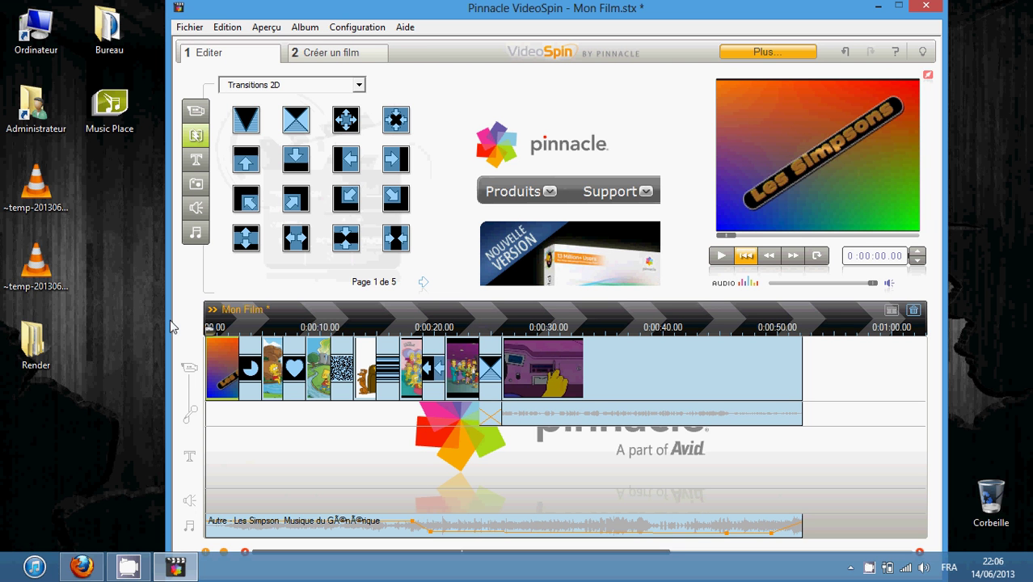
click(721, 255)
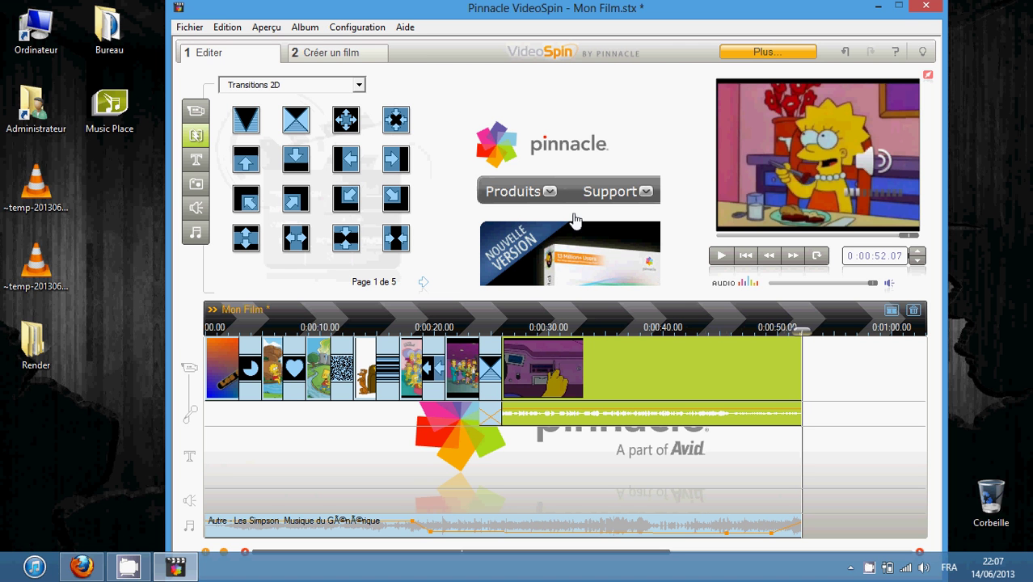
right_click(1018, 7)
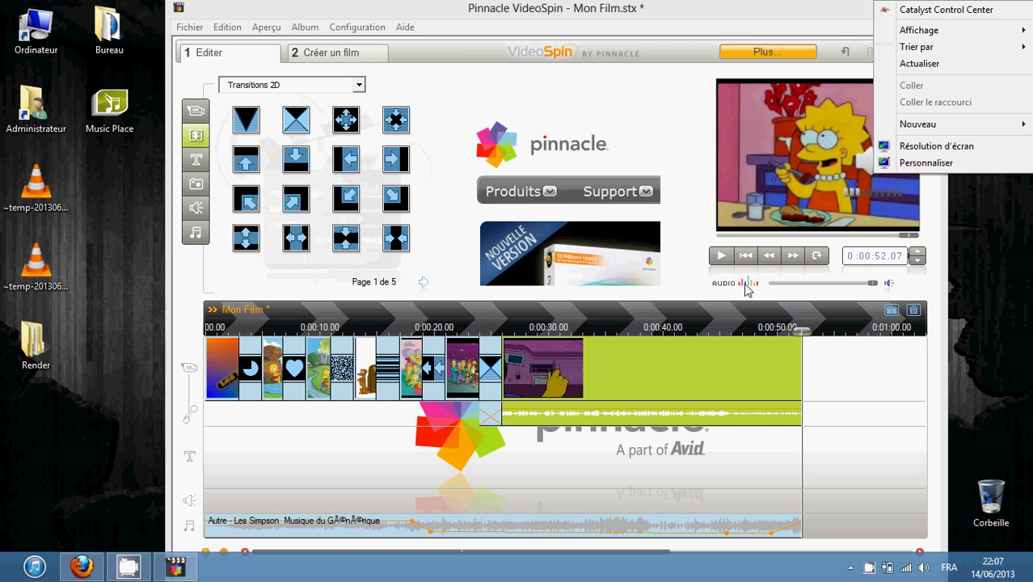
click(651, 103)
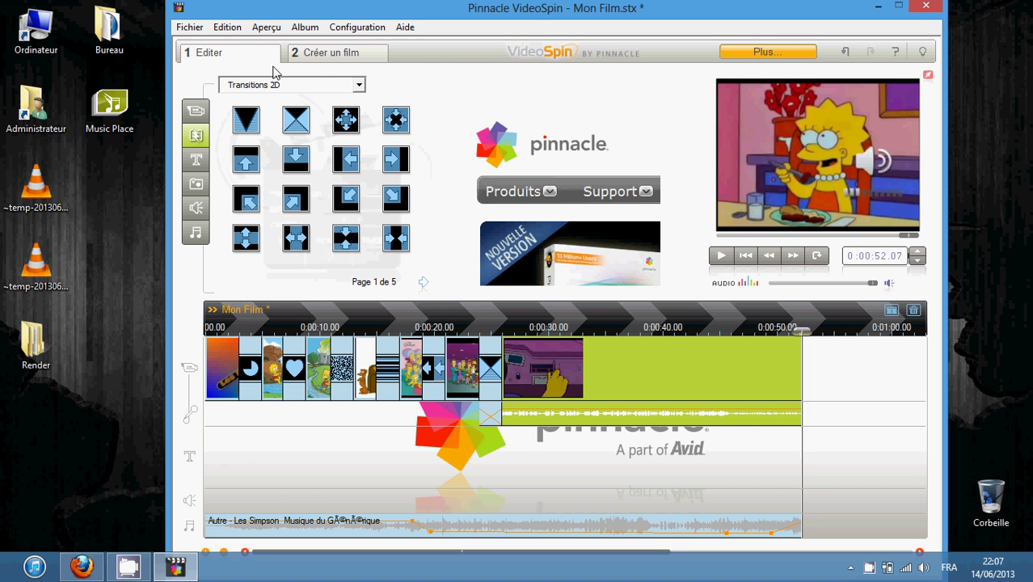
- Prepare the film for export as an AVI file with the "Plein écran (DV)" preset
click(341, 53)
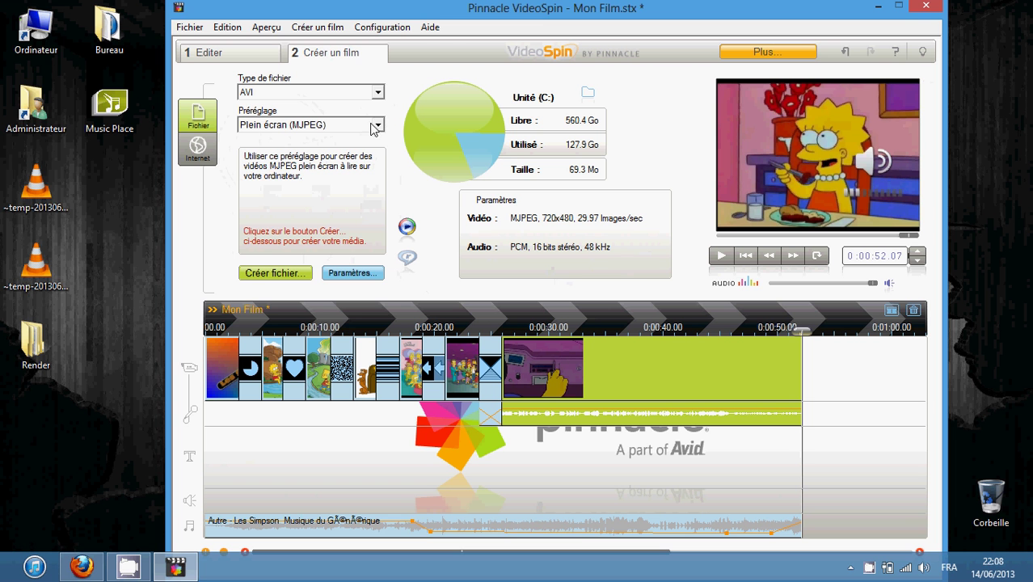
click(377, 126)
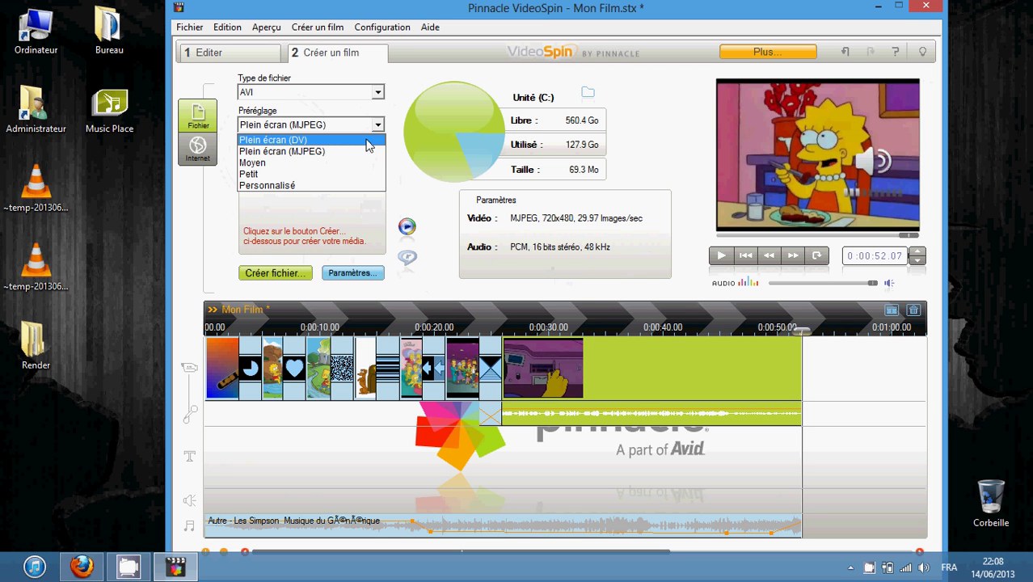
click(298, 143)
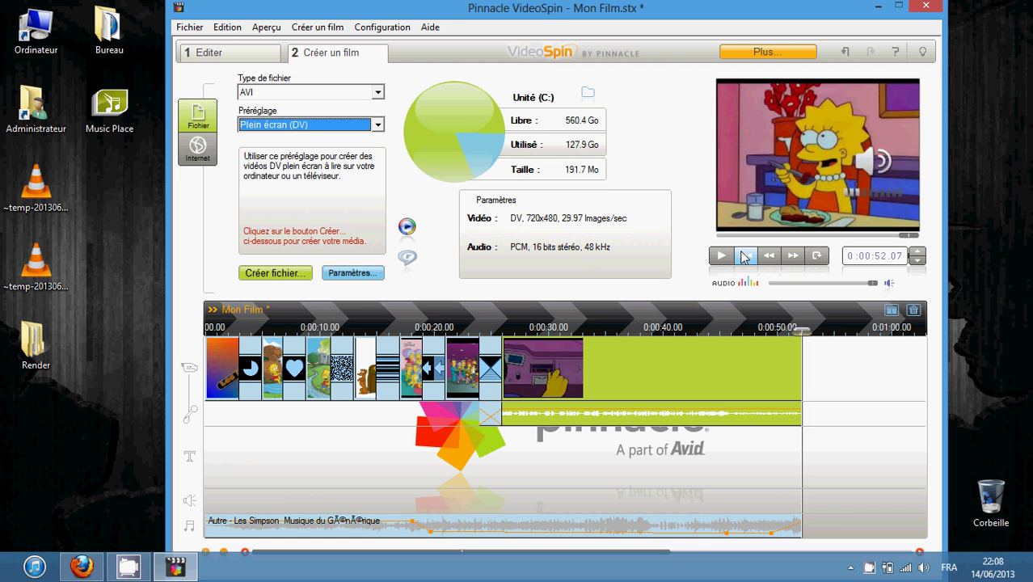
- Review the output file's detailed video and audio settings and cancel without changing them
click(365, 273)
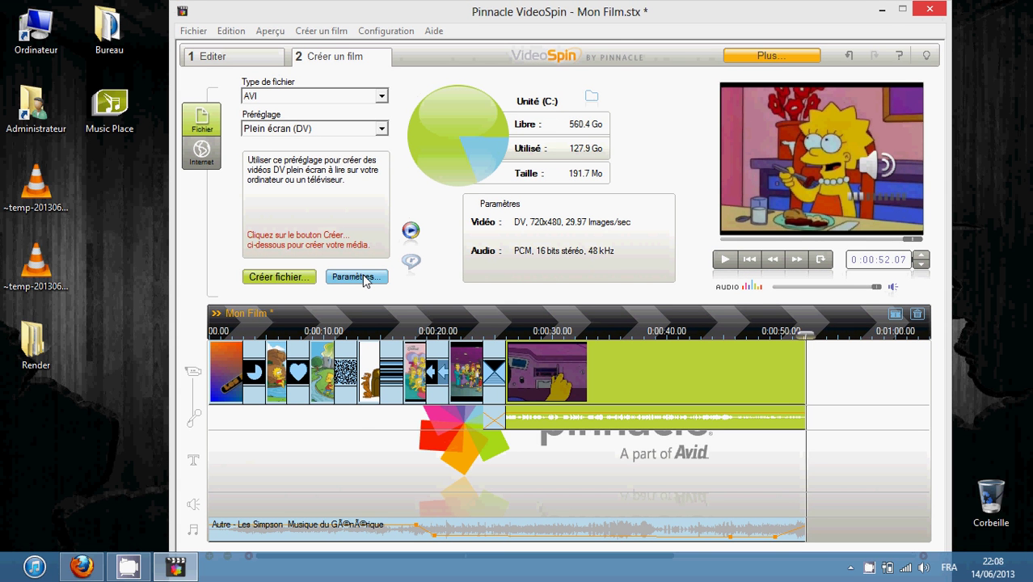
click(363, 278)
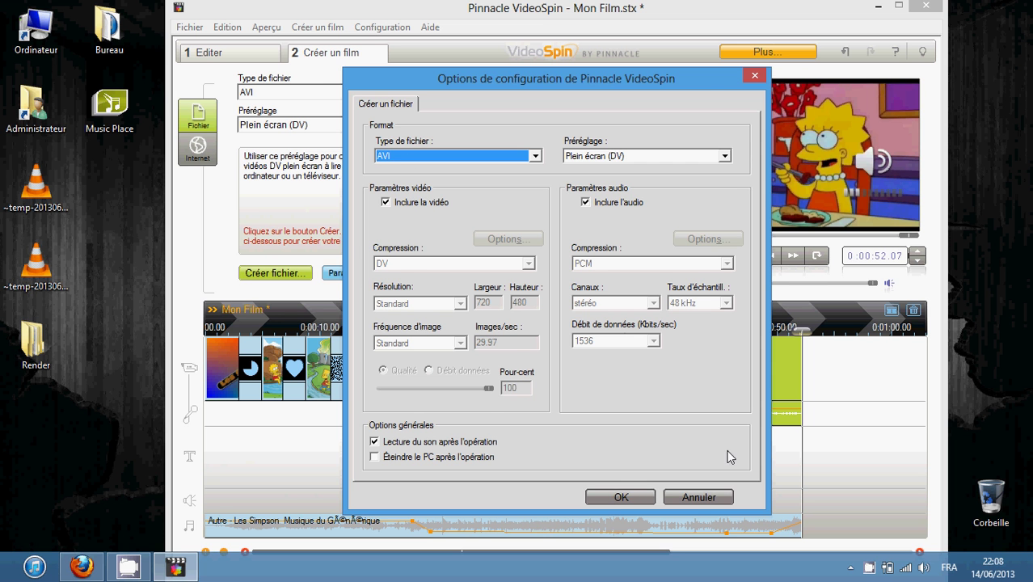
click(695, 496)
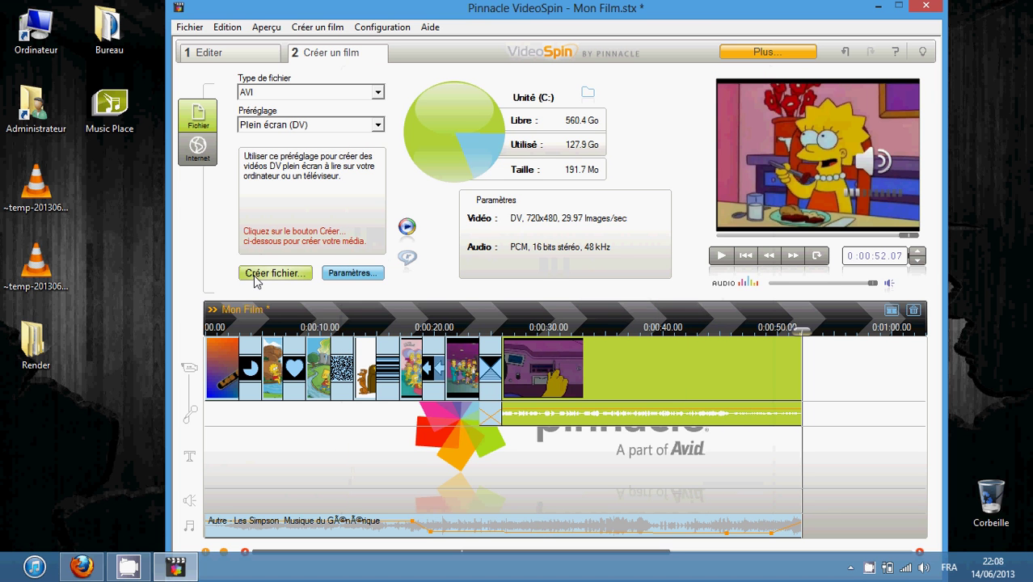
- Create the film file on the desktop (Bureau) under the name simpsons.avi
click(255, 276)
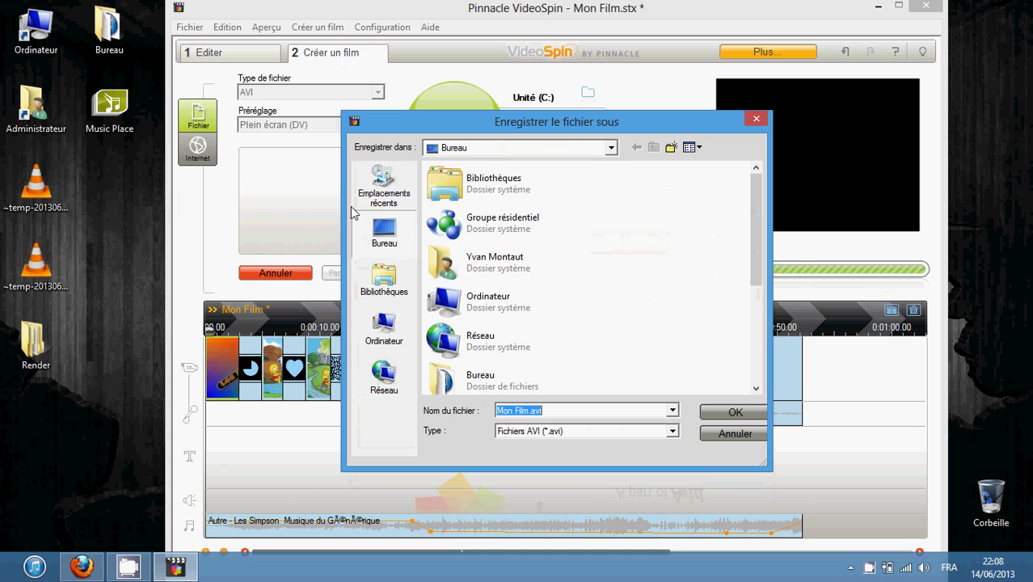
click(530, 410)
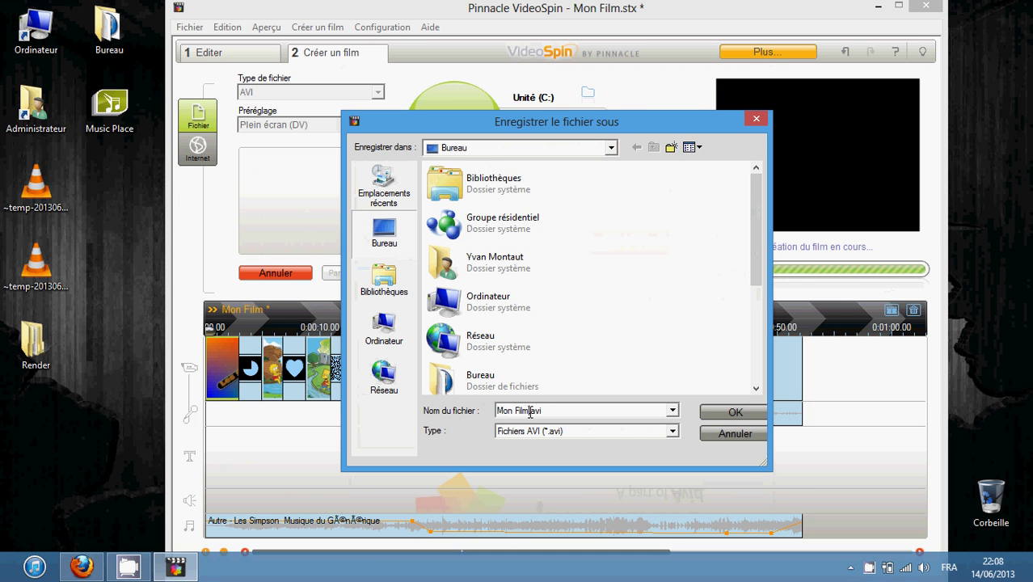
key(shift+Home)
text(sim)
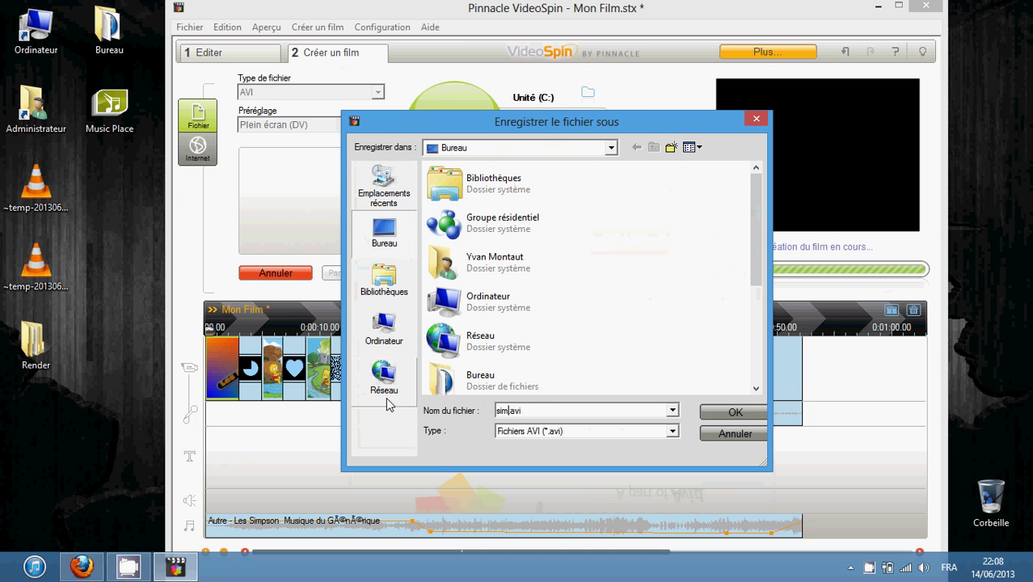
text(psons)
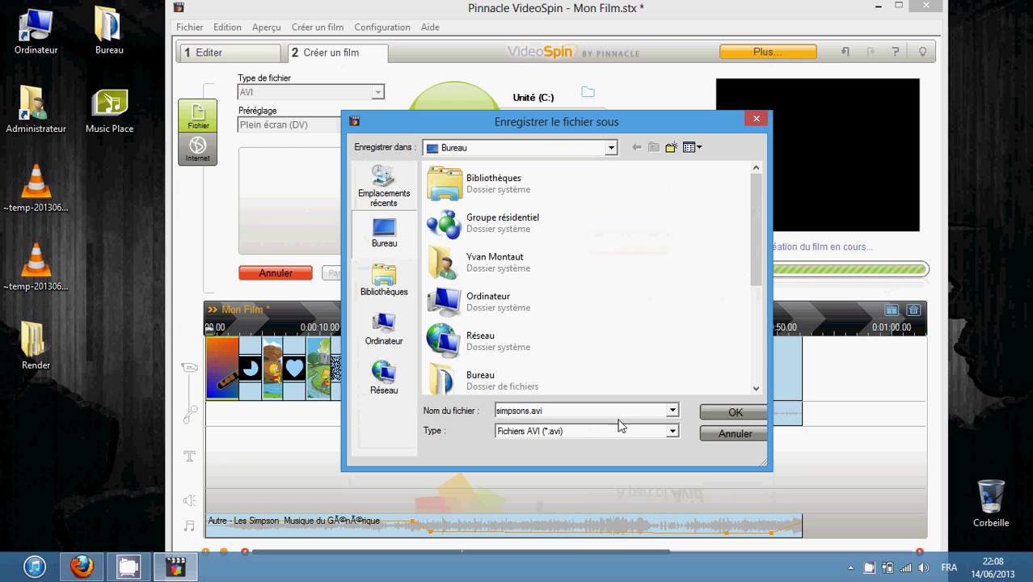
click(735, 411)
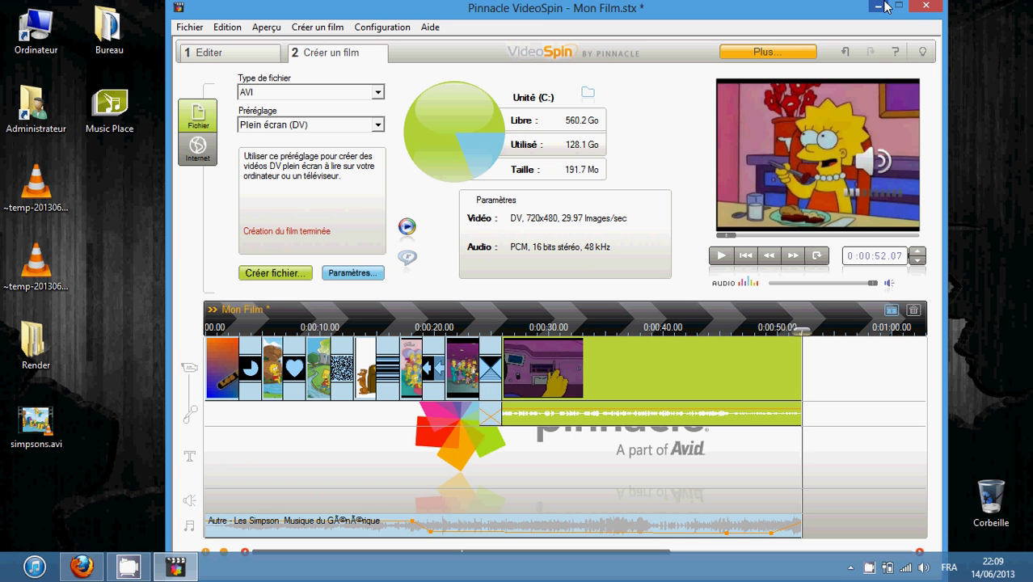
- Close the video editor without saving the changes to the Mon Film.stx project
click(926, 8)
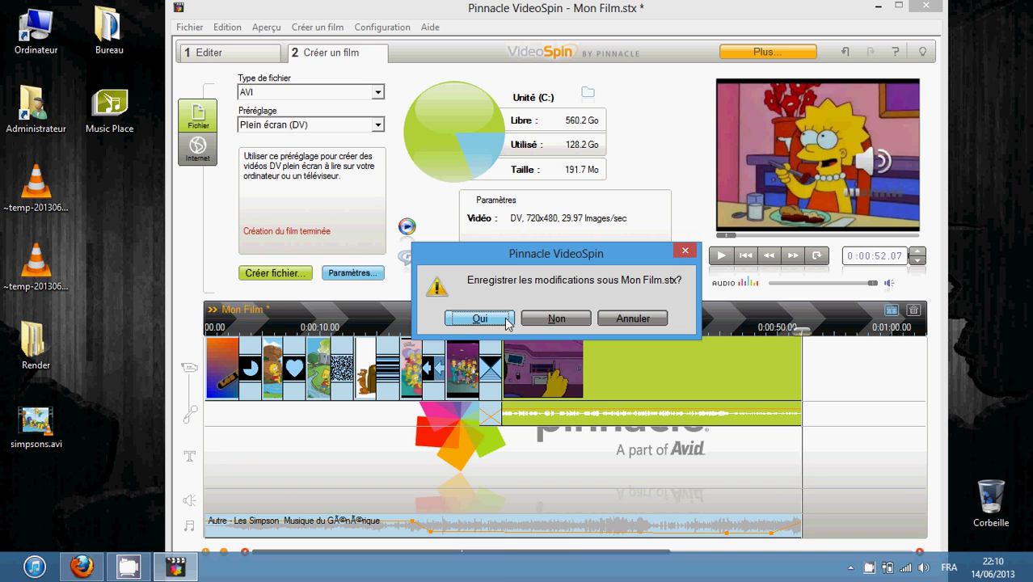
click(554, 319)
- Move simpsons.avi to the middle of the desktop, open it in VLC and play it full screen
drag(50, 416, 490, 284)
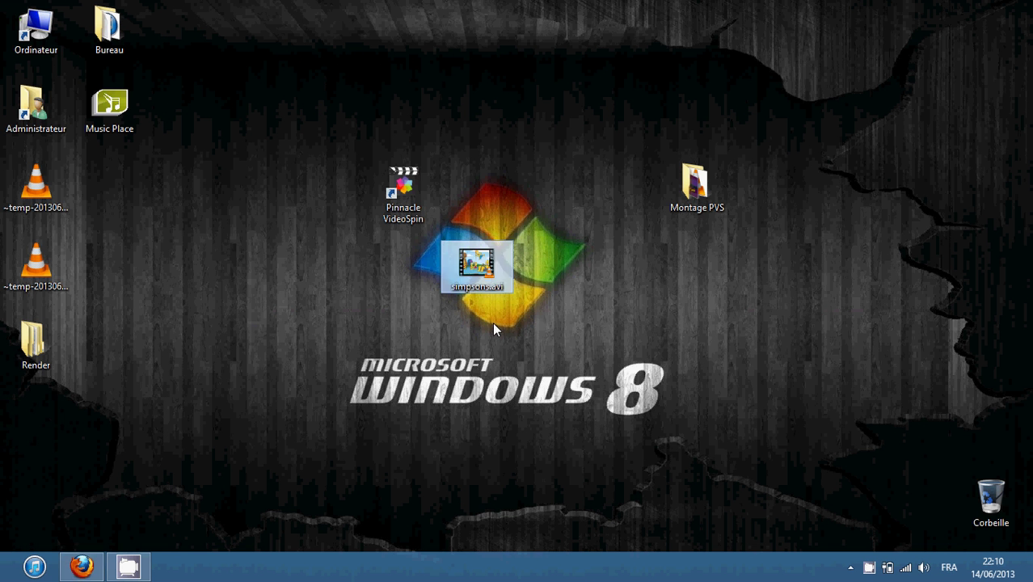
double_click(488, 277)
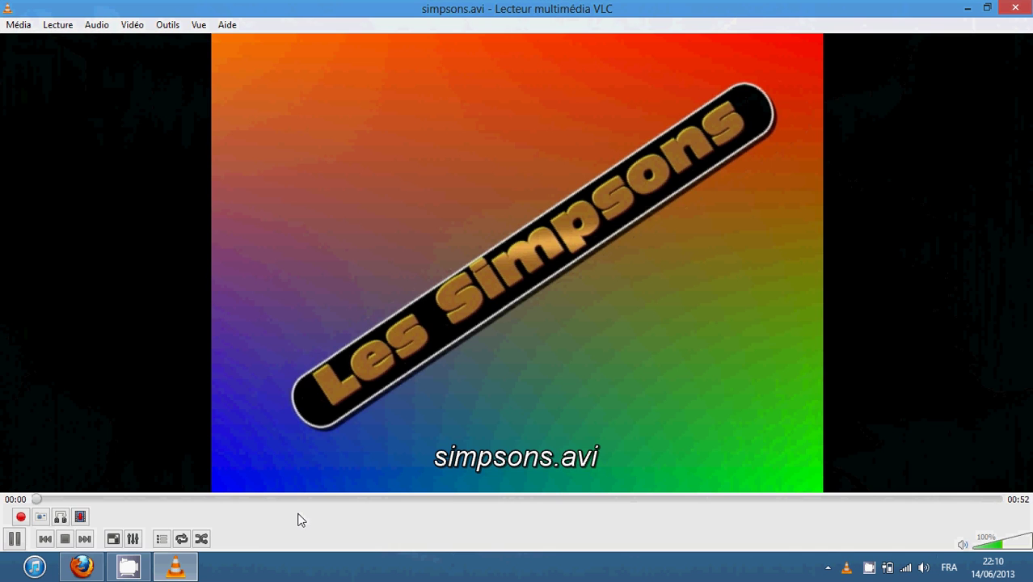
double_click(427, 296)
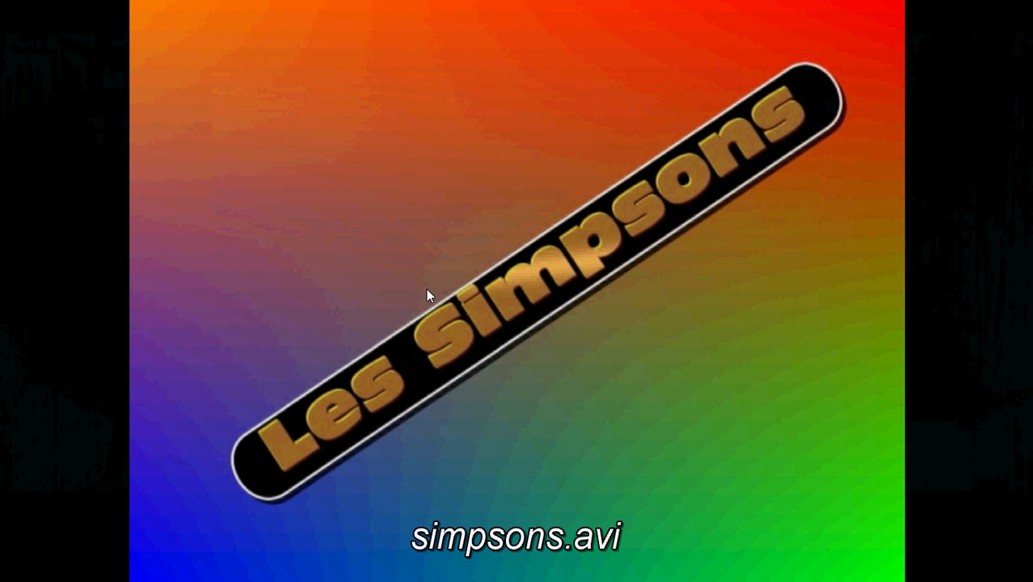